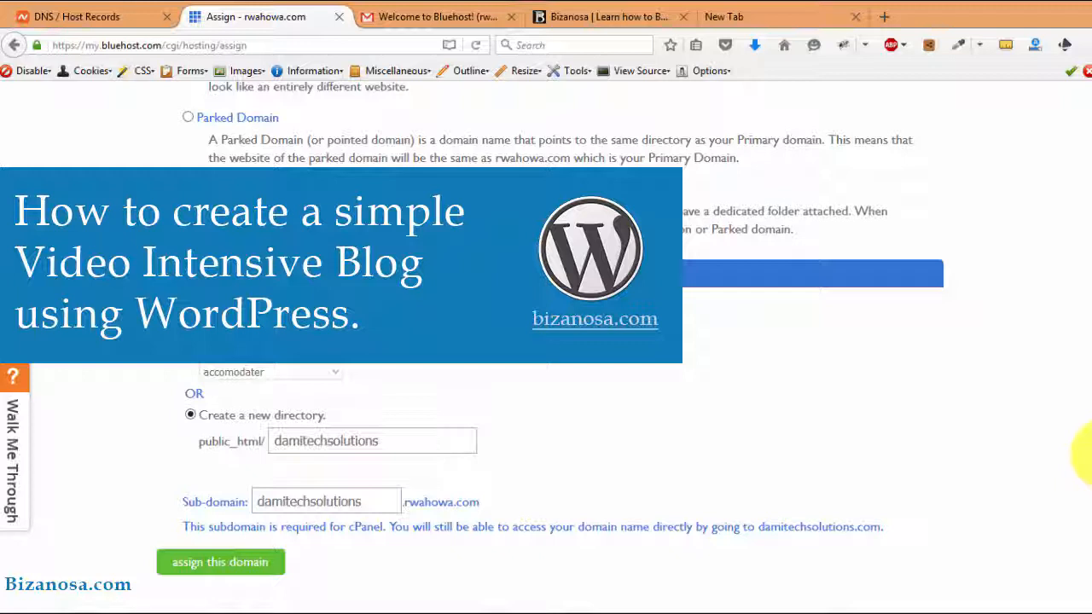
Go to the Hosting home page and open its cPanel dashboard
scroll(1088, 451, up, 1)
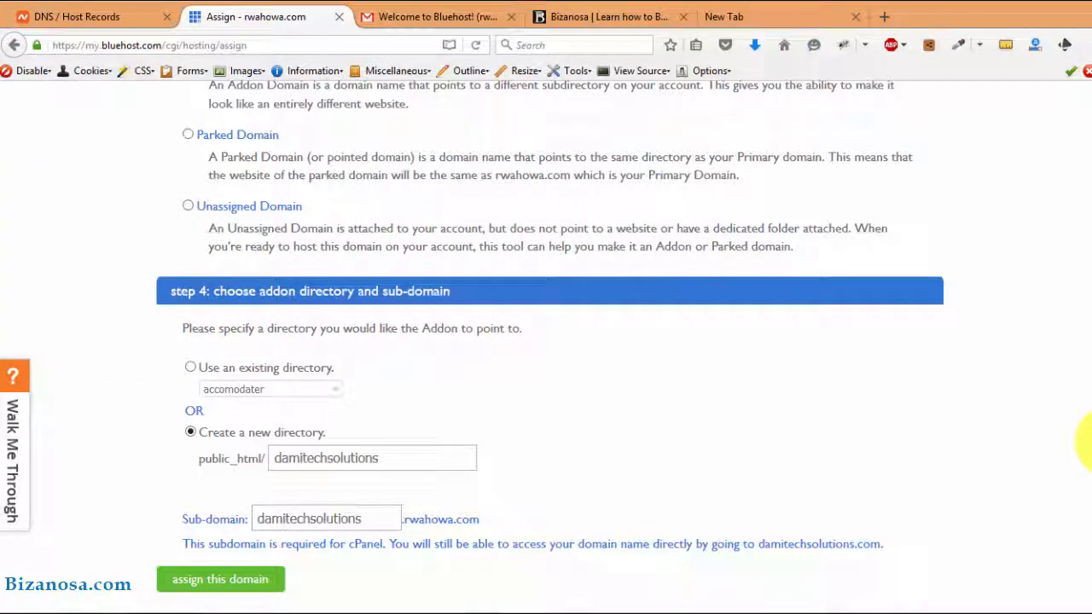
drag(1091, 444, 1091, 112)
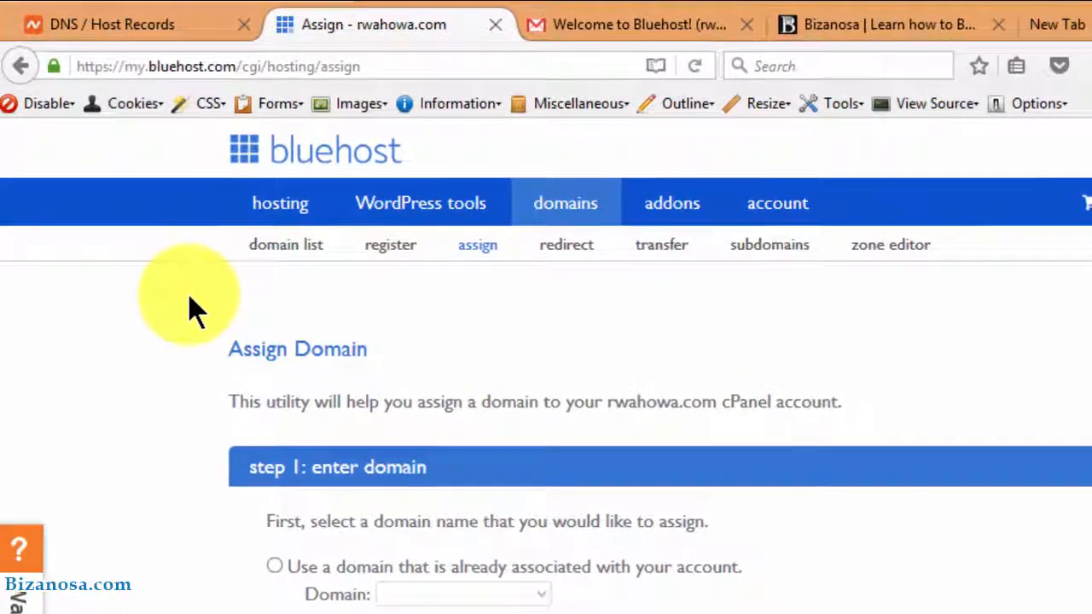
click(279, 209)
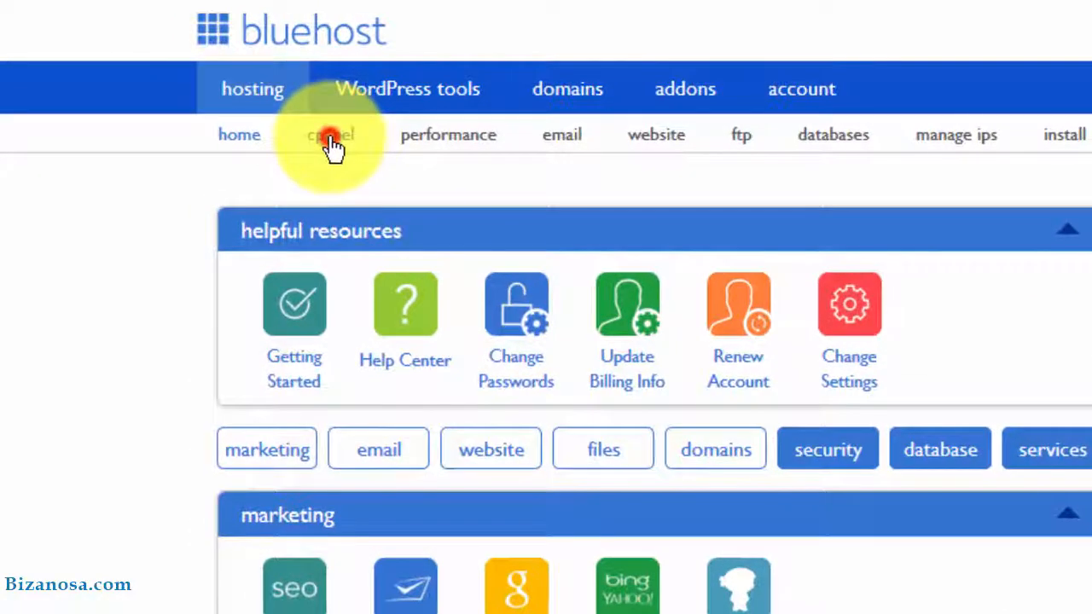
click(333, 147)
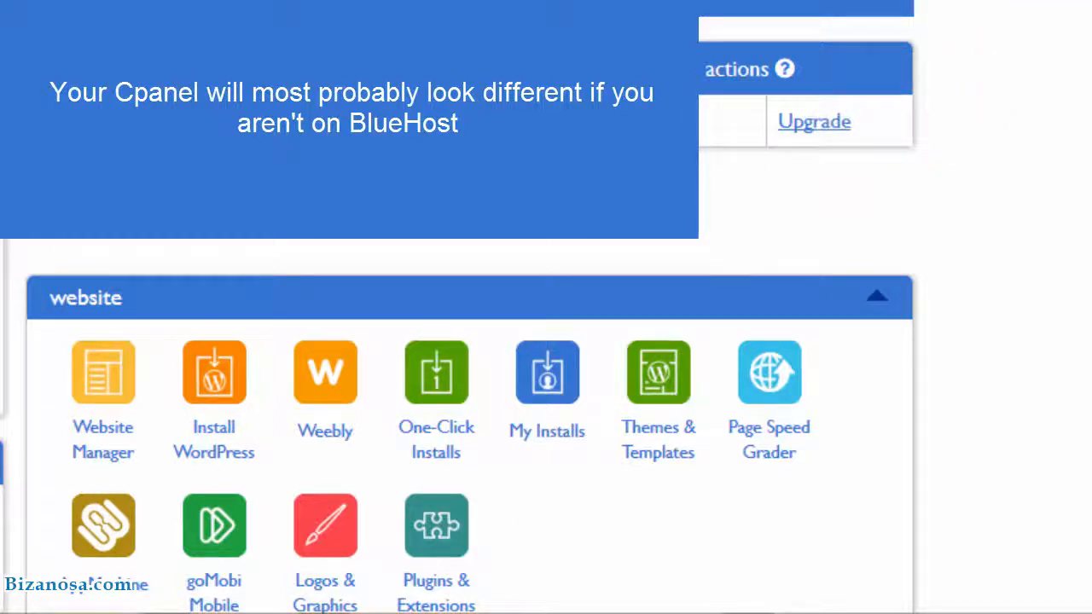
Open Email Manager from the dashboard's email section in a new browser tab
scroll(469, 341, down, 5)
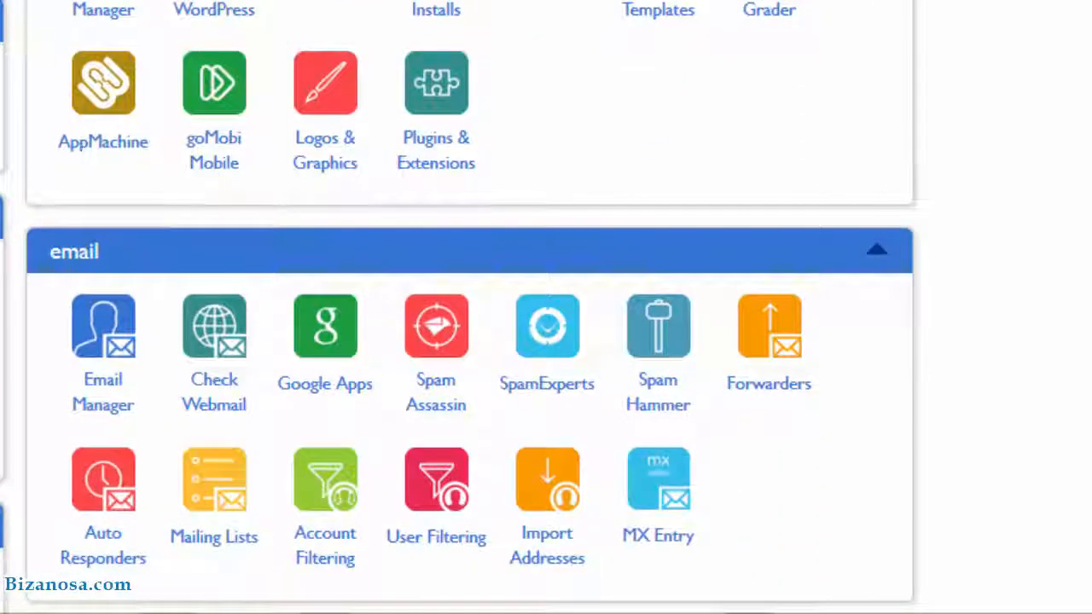
scroll(702, 165, up, 3)
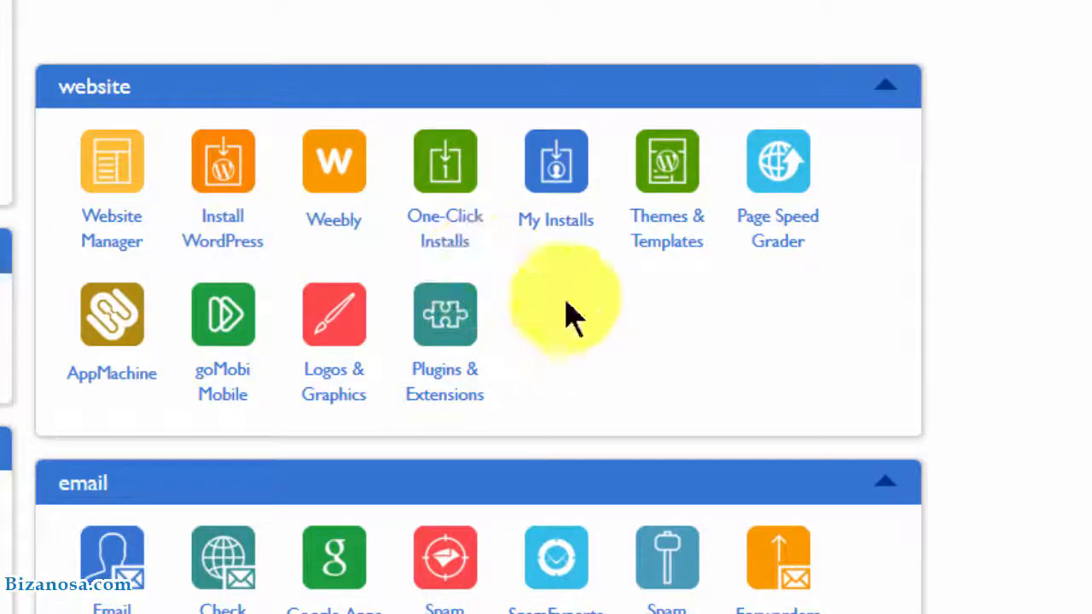
scroll(470, 114, down, 5)
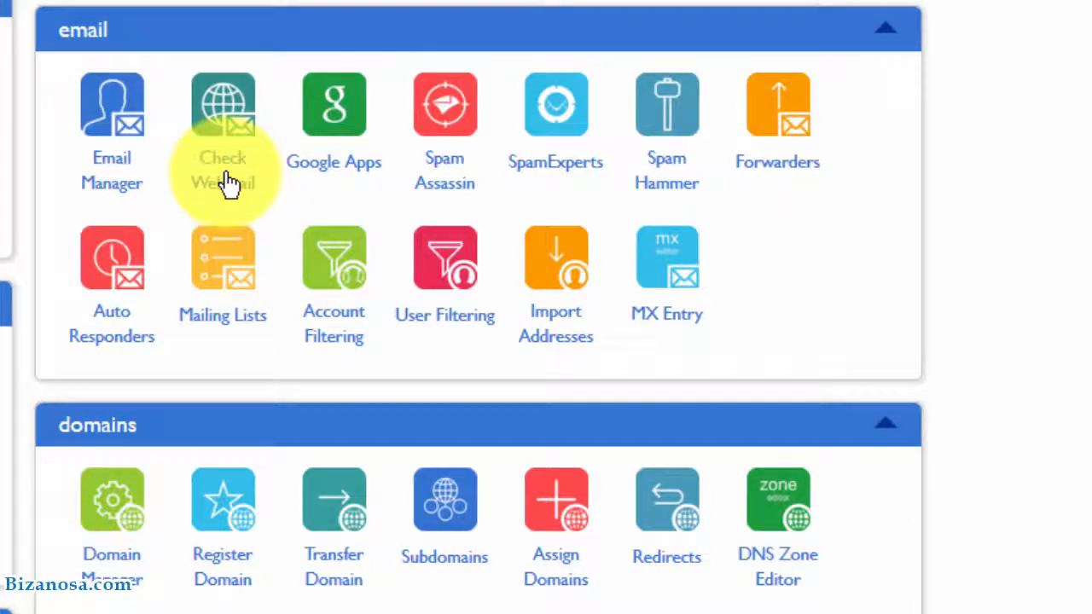
click(108, 175)
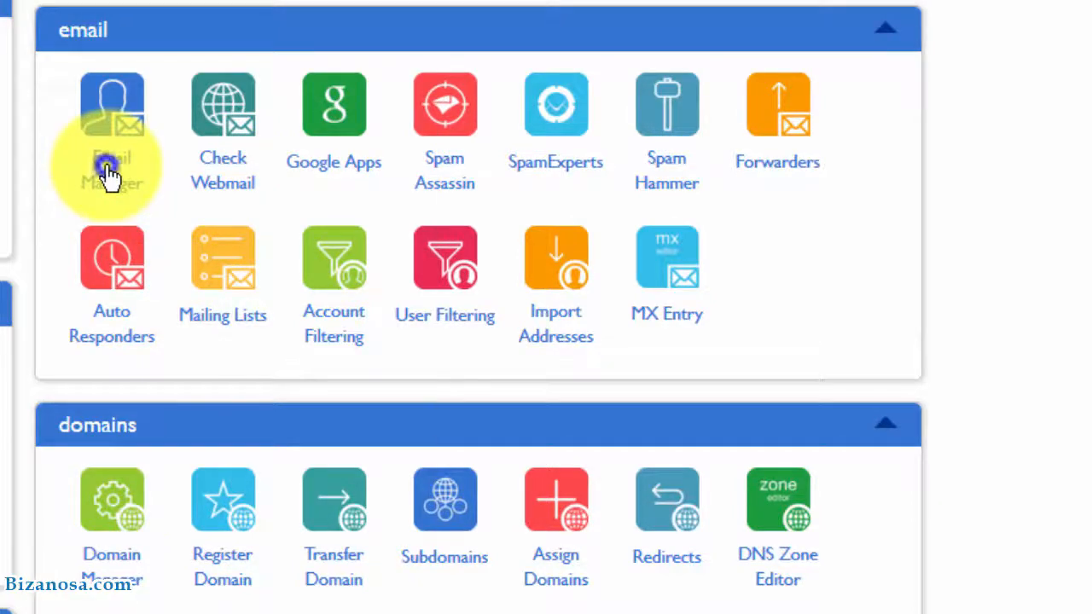
right_click(109, 175)
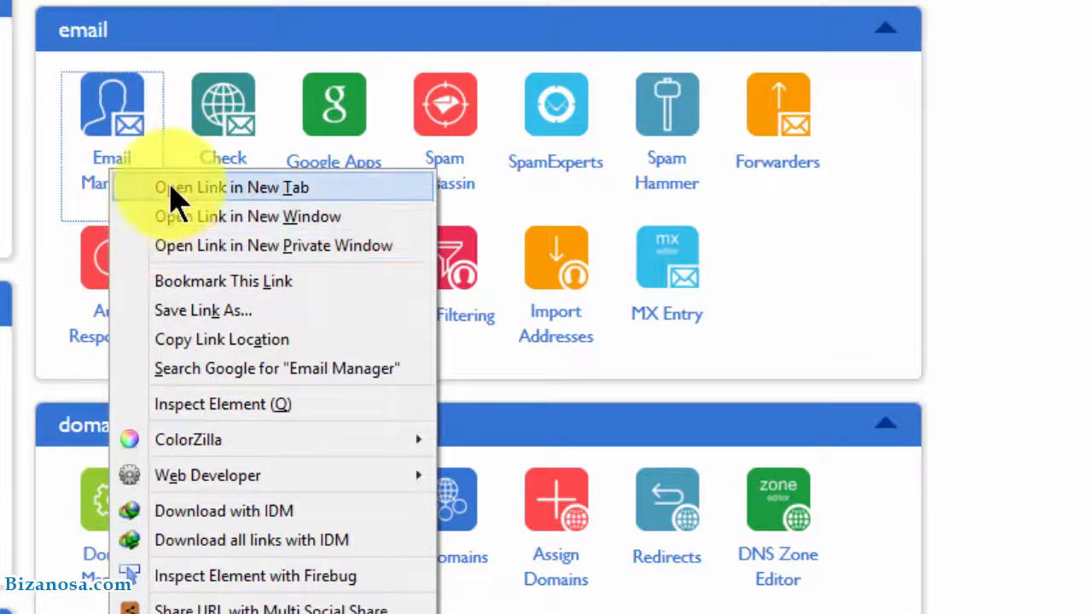
click(171, 187)
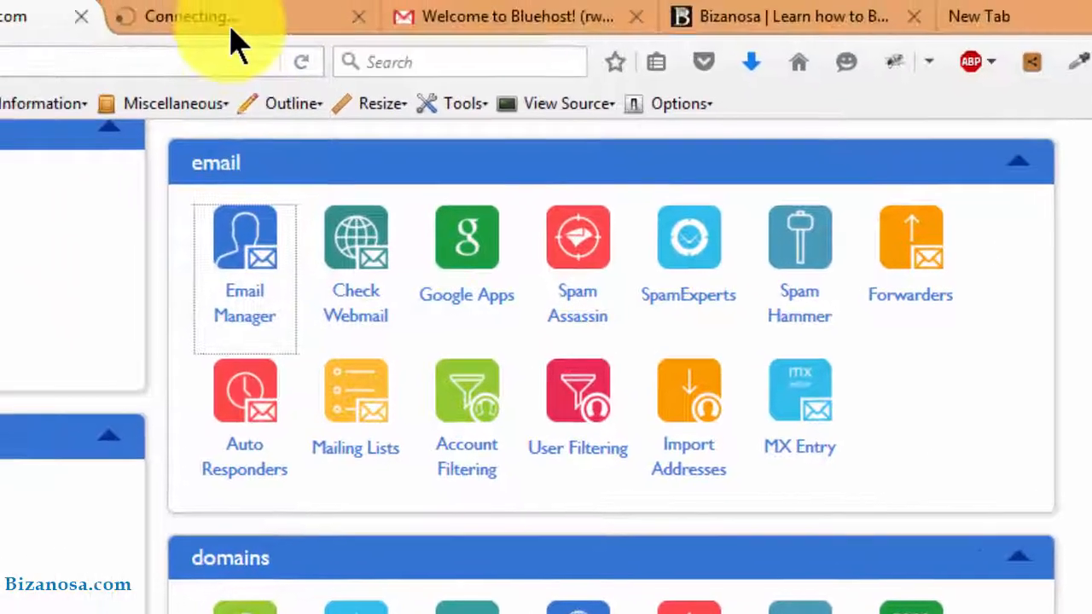
Start a new email account with the suggested name on the bizanosa.com domain
click(232, 20)
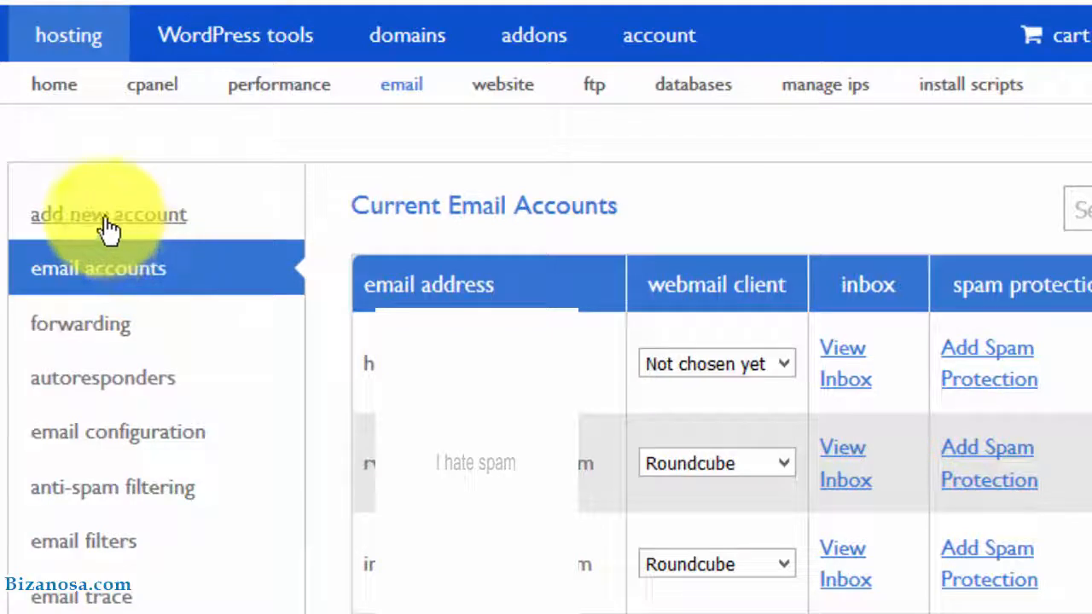
click(106, 226)
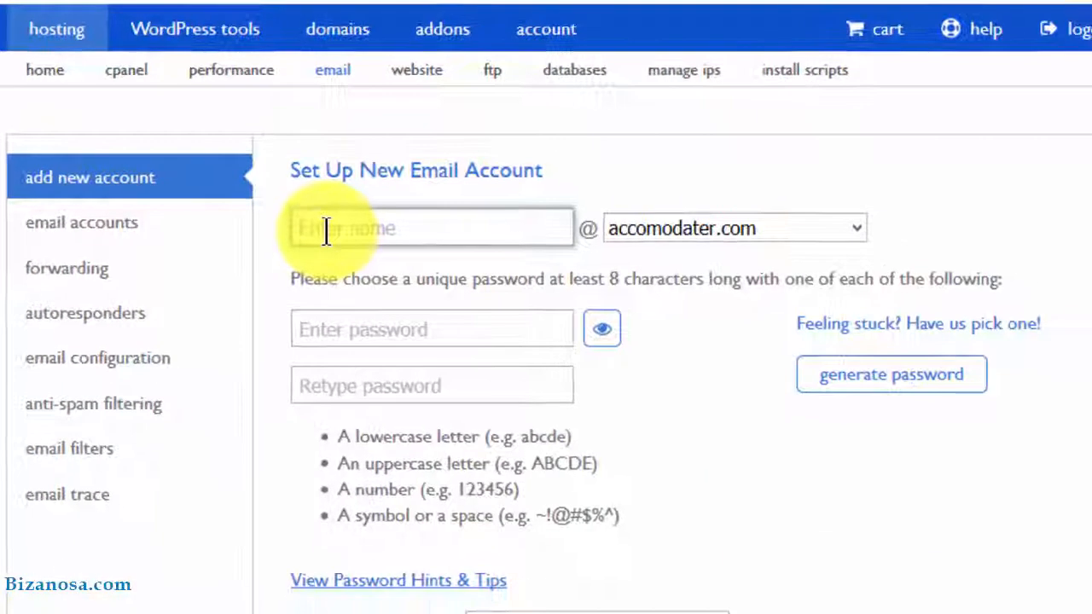
text(b)
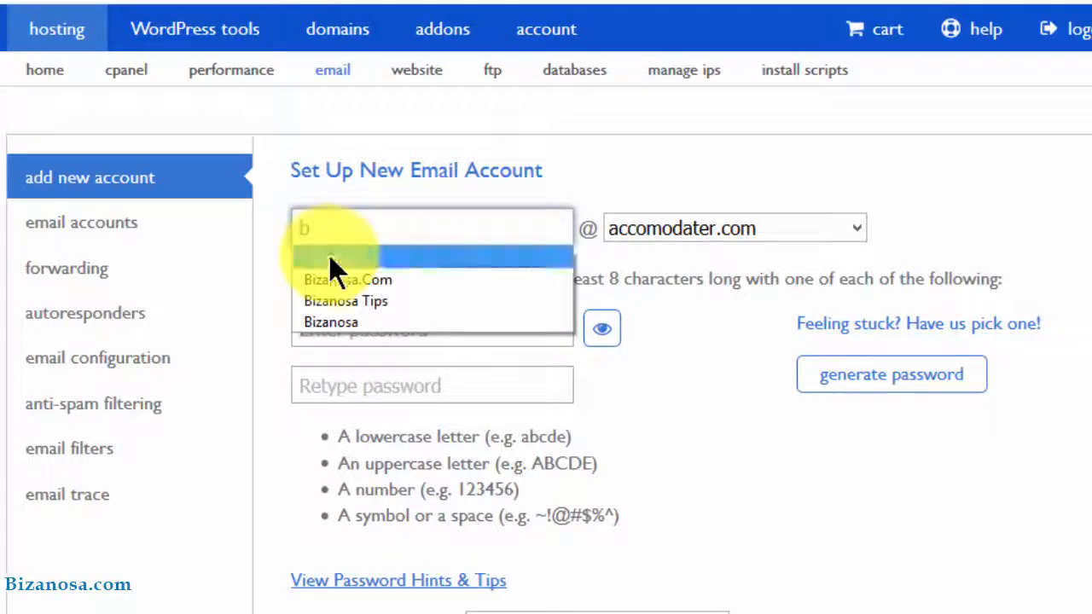
click(329, 255)
click(858, 226)
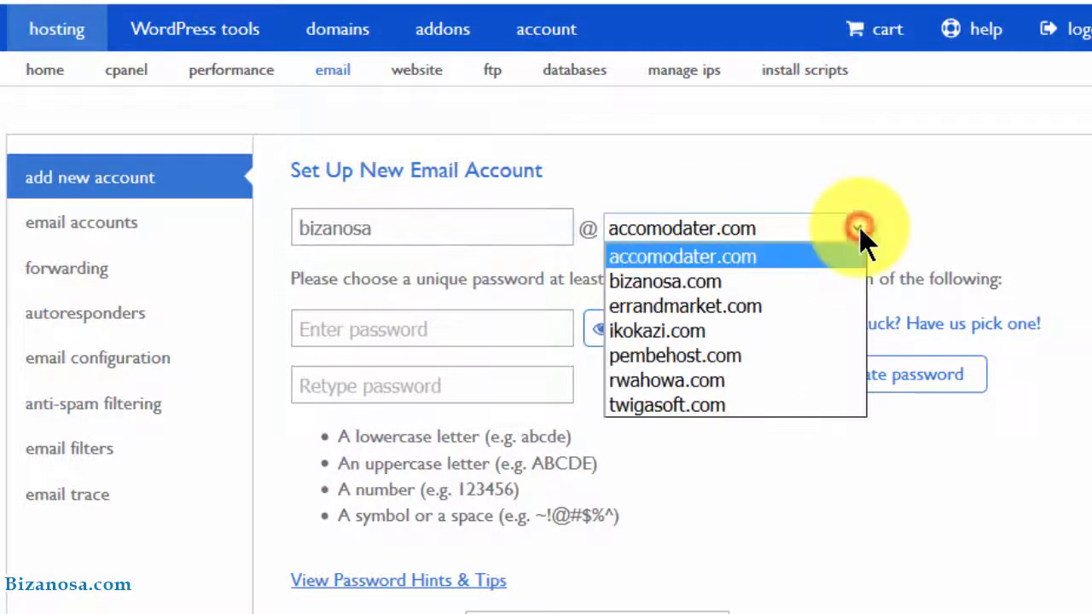
click(775, 280)
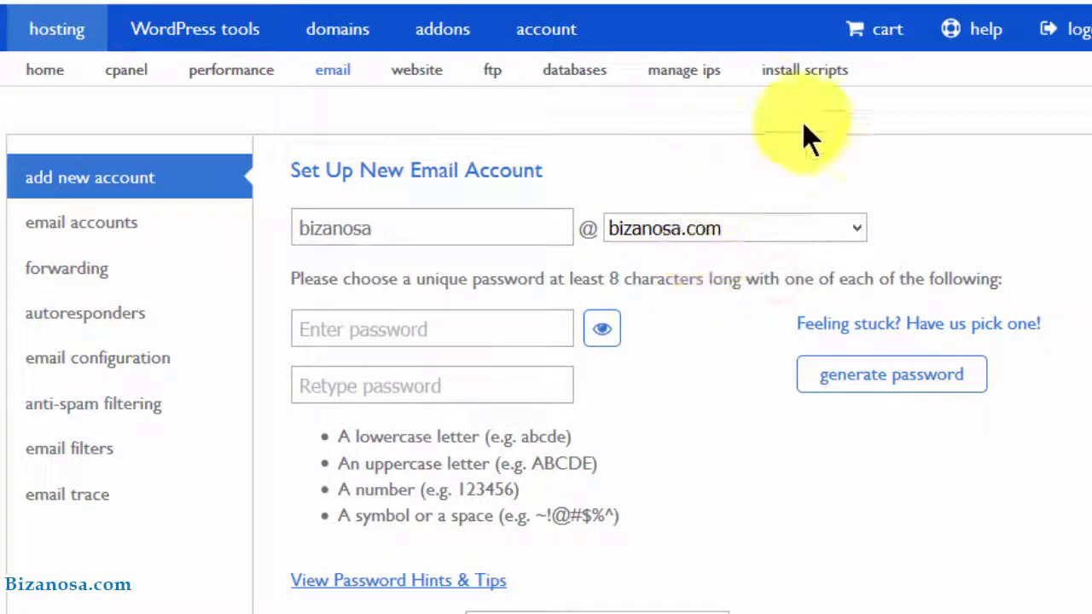
Enter the account password and retype it in the confirmation field
click(445, 327)
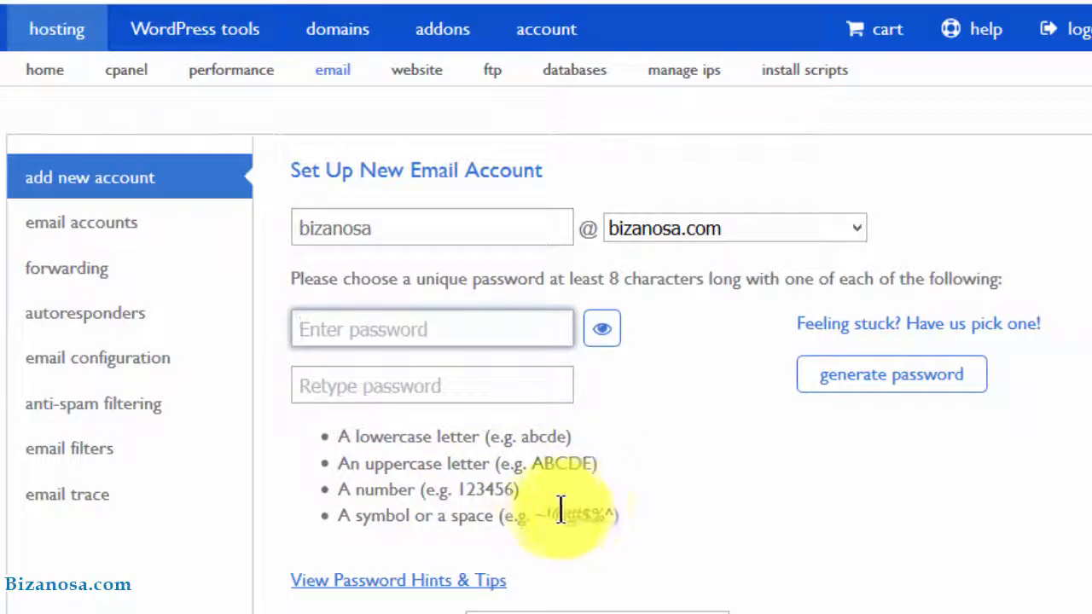
click(413, 316)
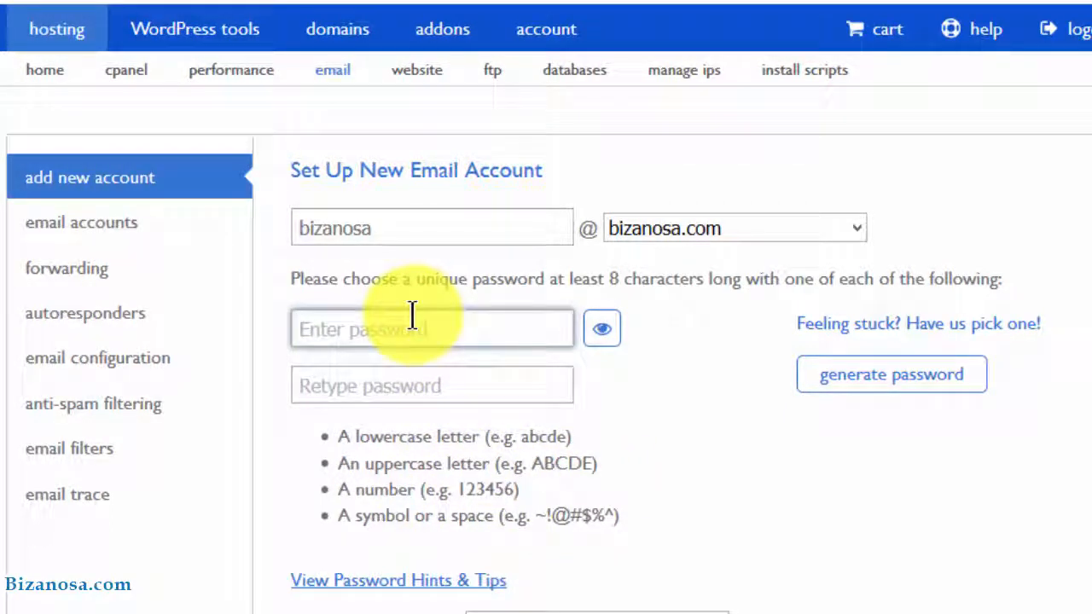
text(!•••••••)
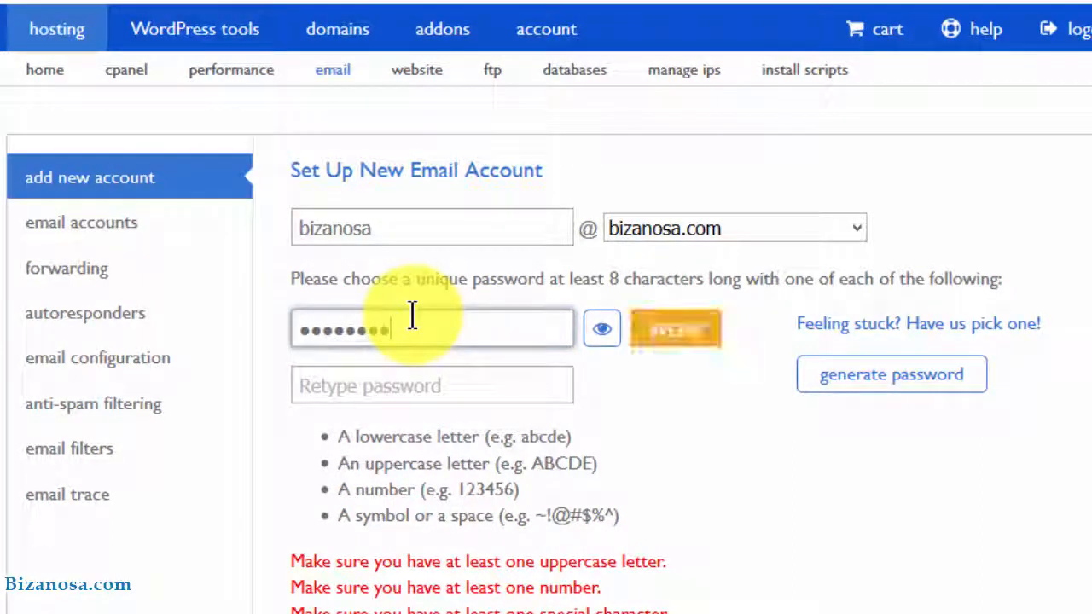
text(••••)
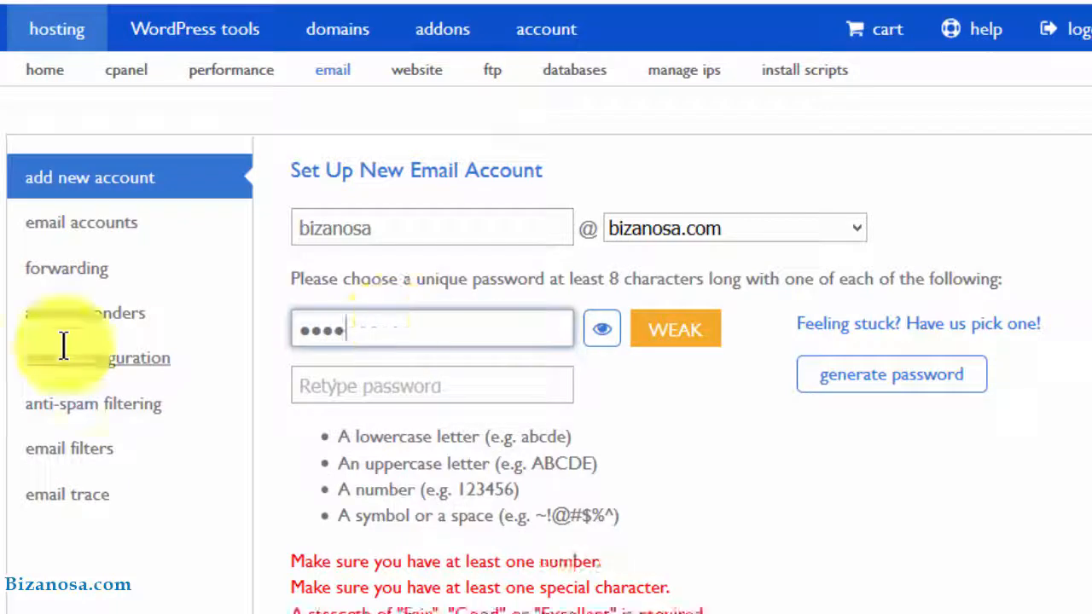
text(•••••••)
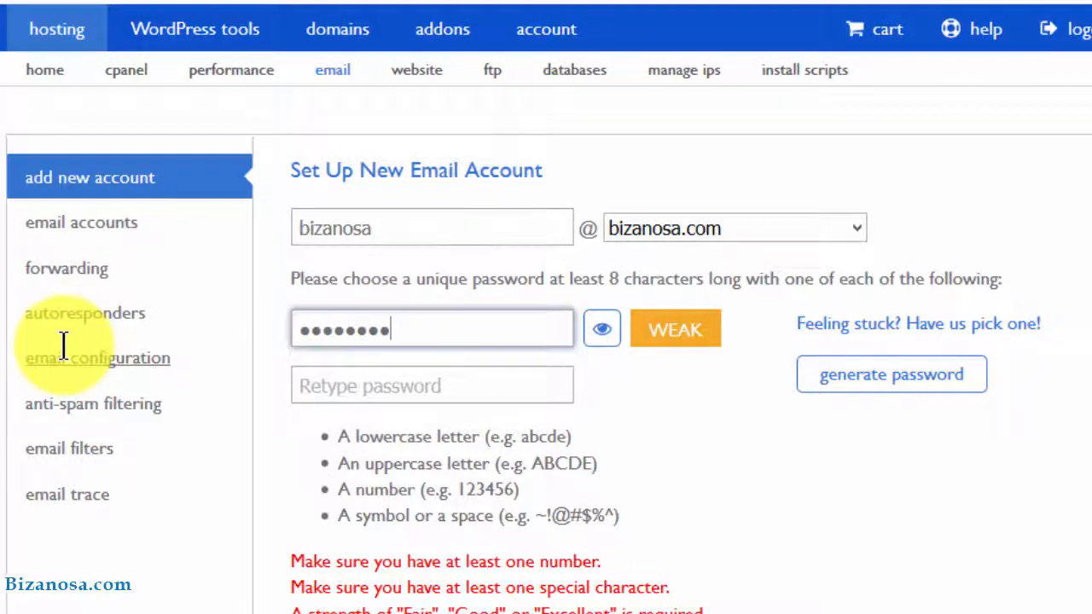
click(412, 381)
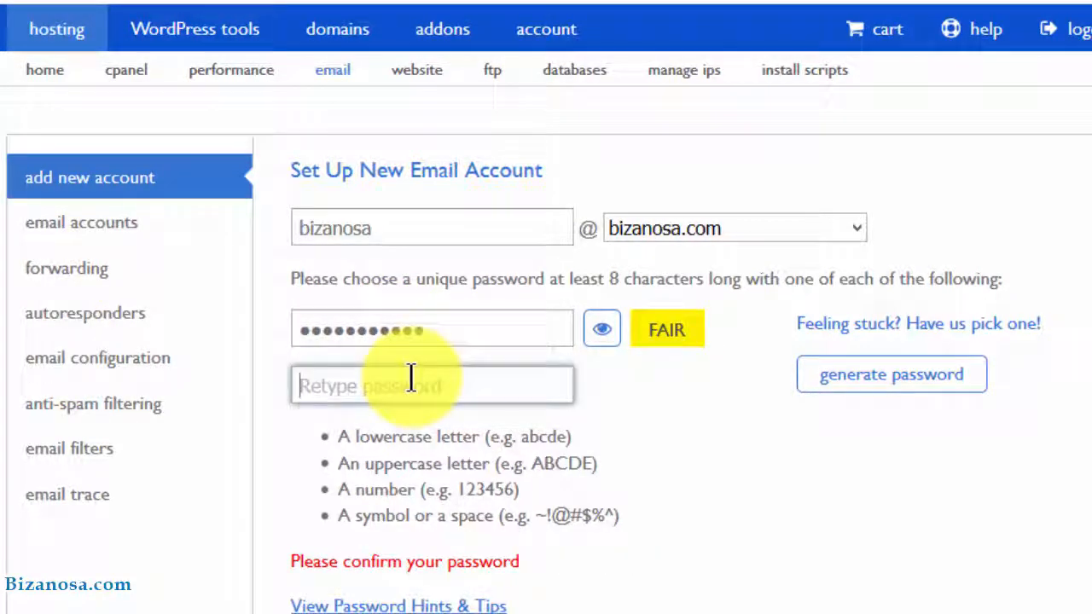
click(410, 379)
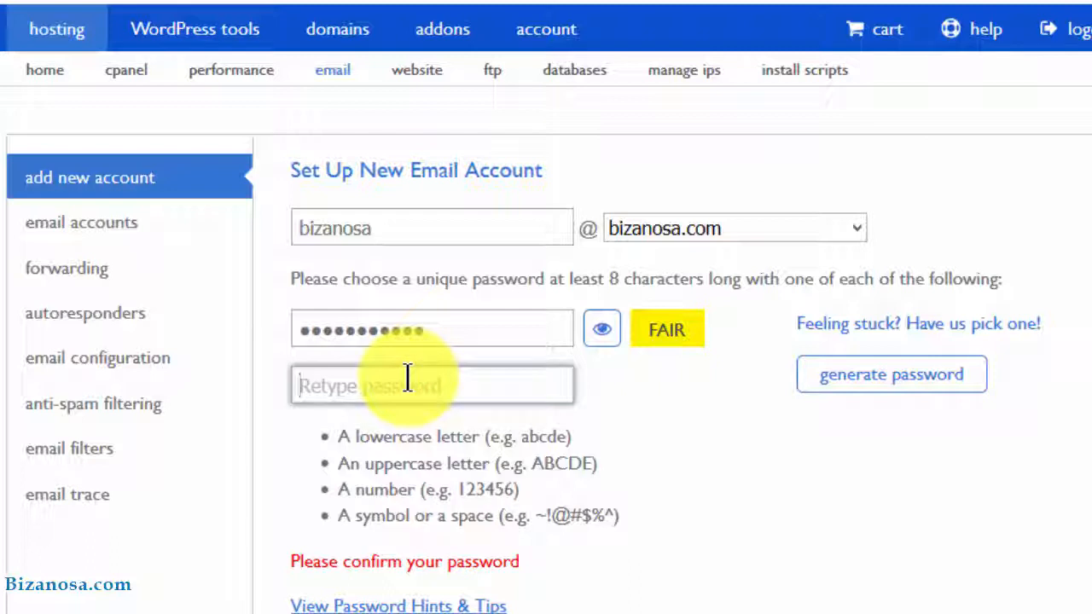
text(••••••••••)
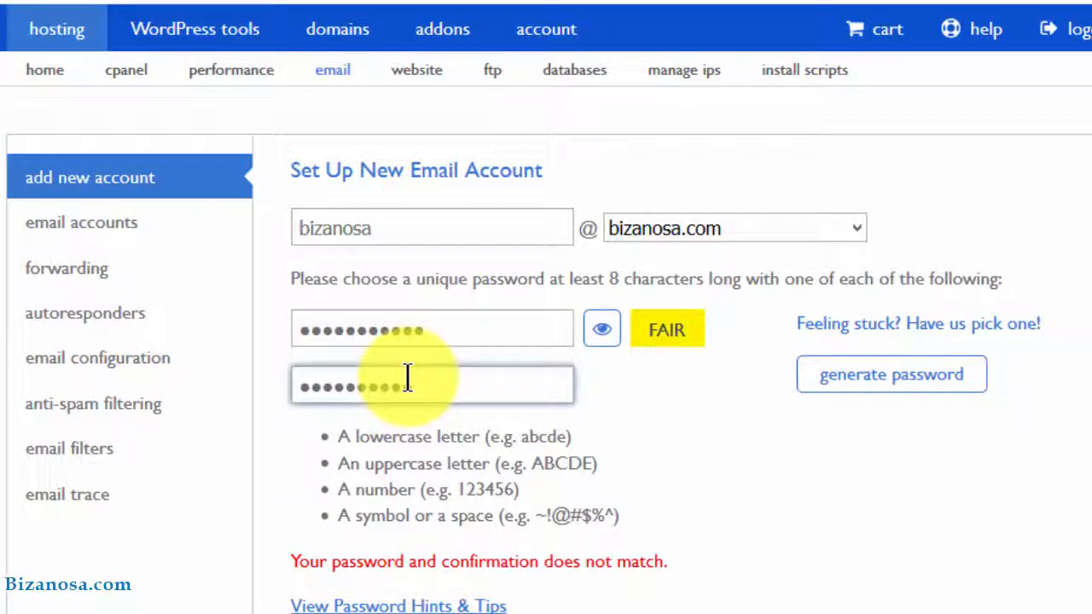
text(•)
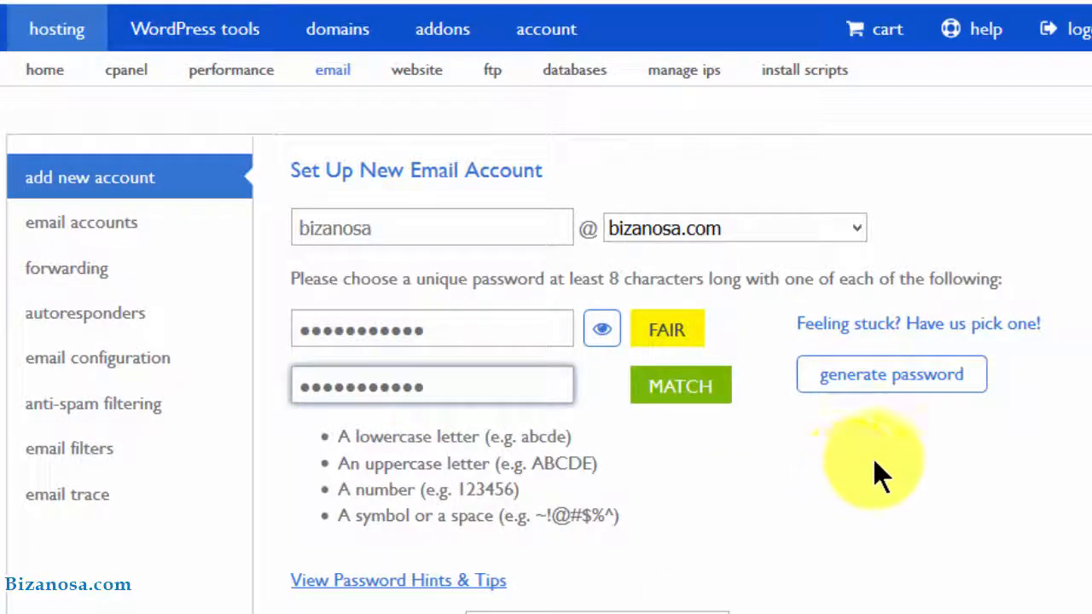
Make Roundcube the default webmail client, set 250 MB mailbox storage, and create the account
scroll(545, 307, down, 5)
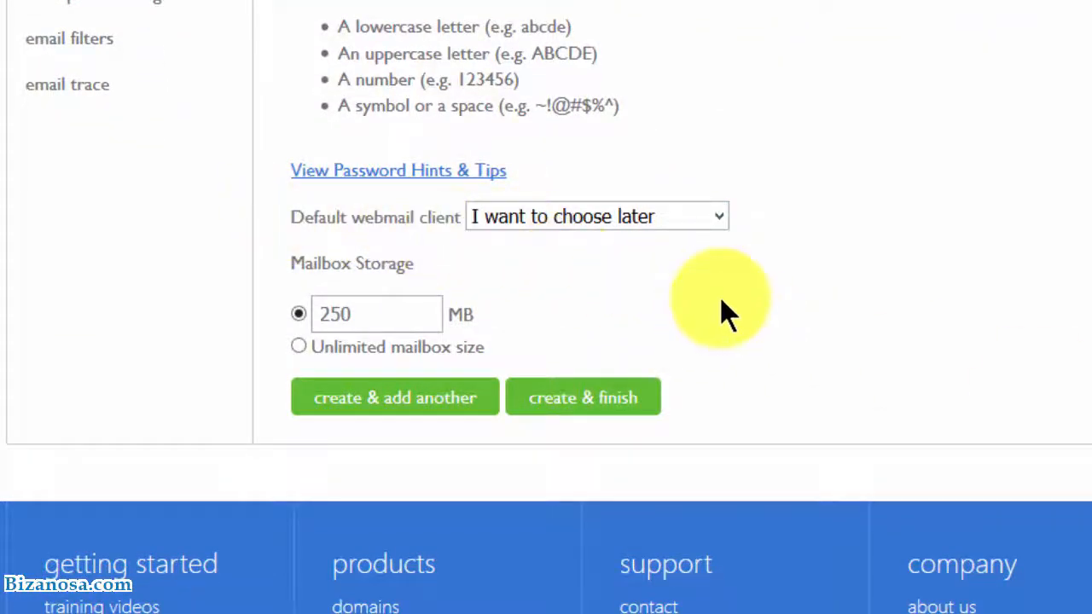
click(717, 217)
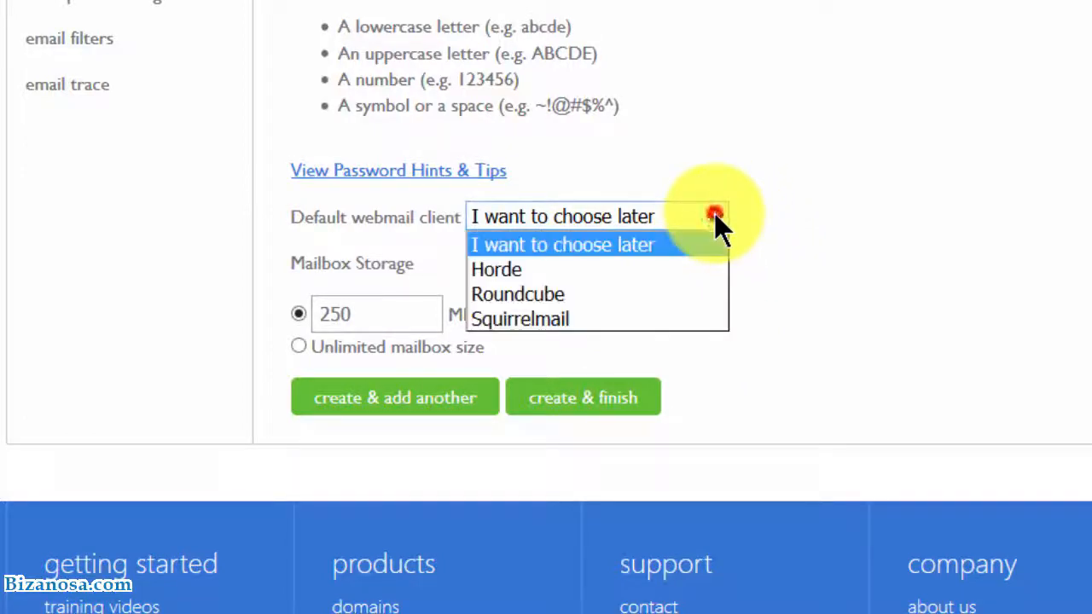
click(576, 294)
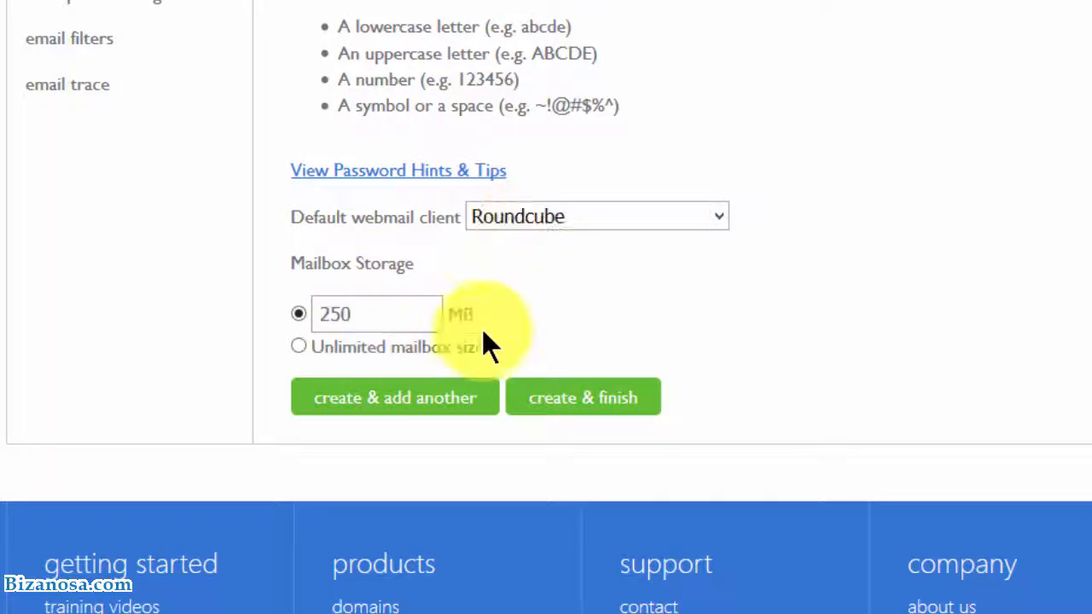
click(361, 312)
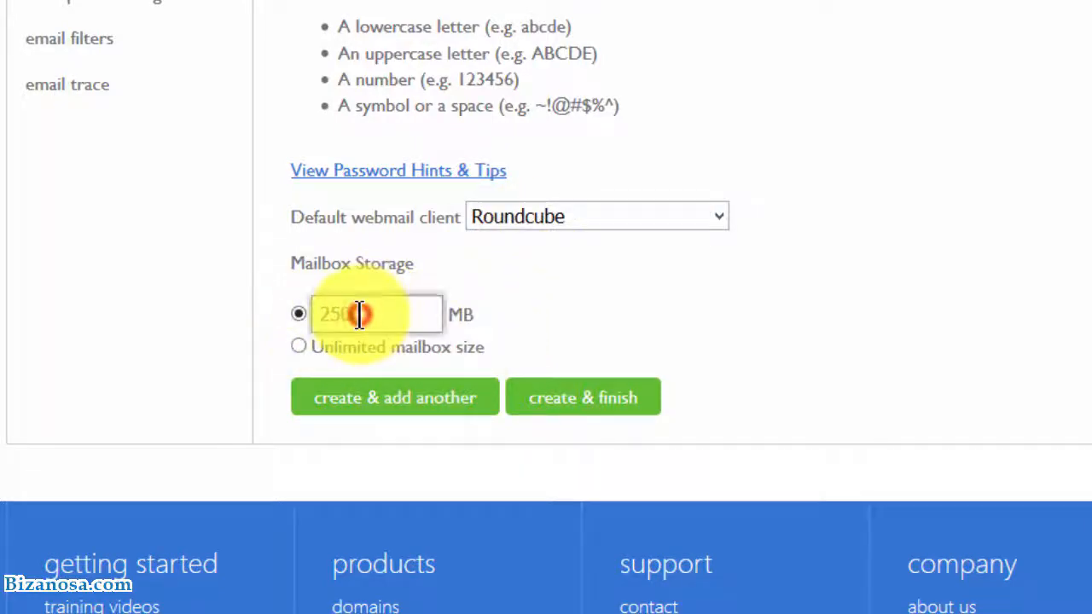
double_click(353, 317)
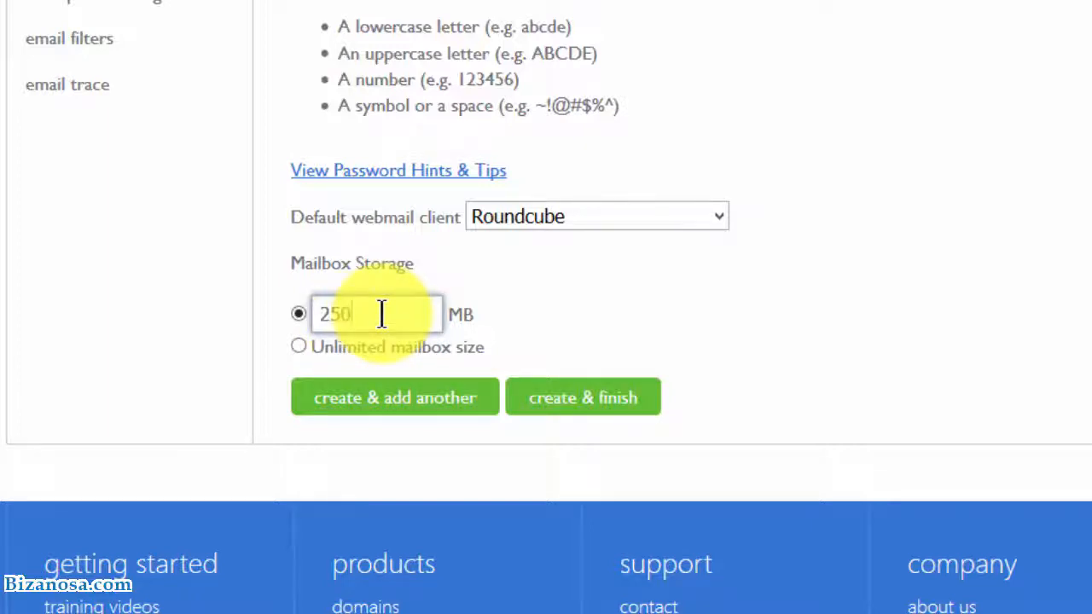
double_click(375, 314)
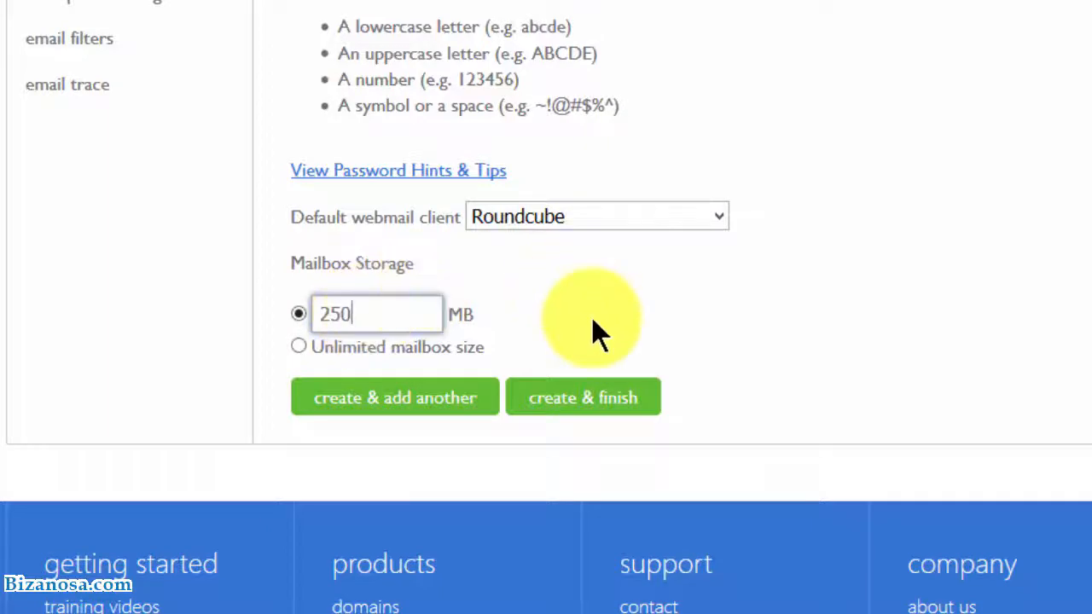
click(597, 402)
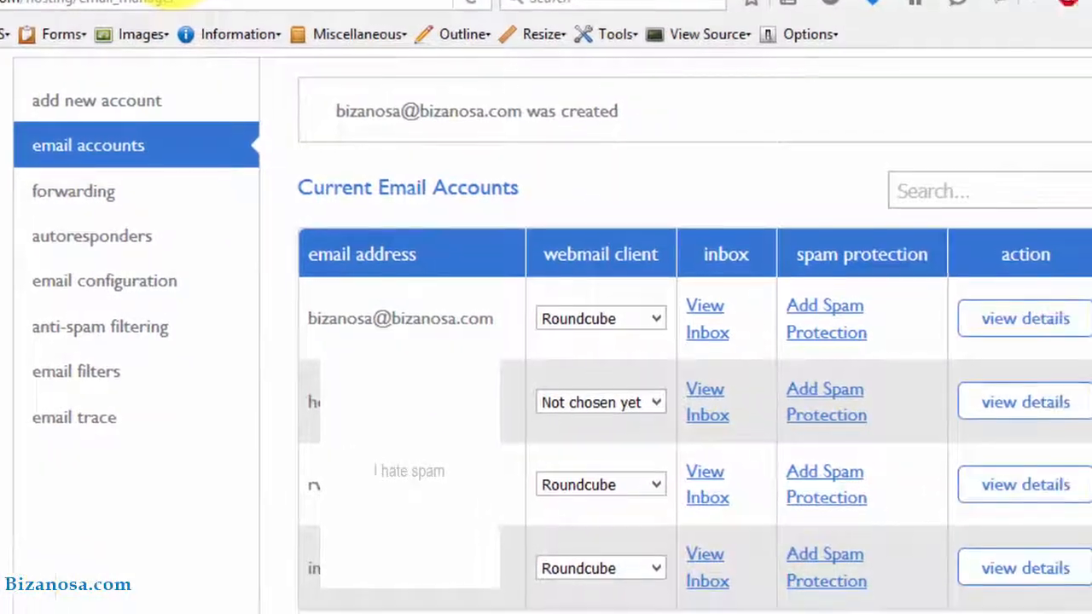
From the cPanel home page, open the Check Webmail login in a new tab
click(385, 38)
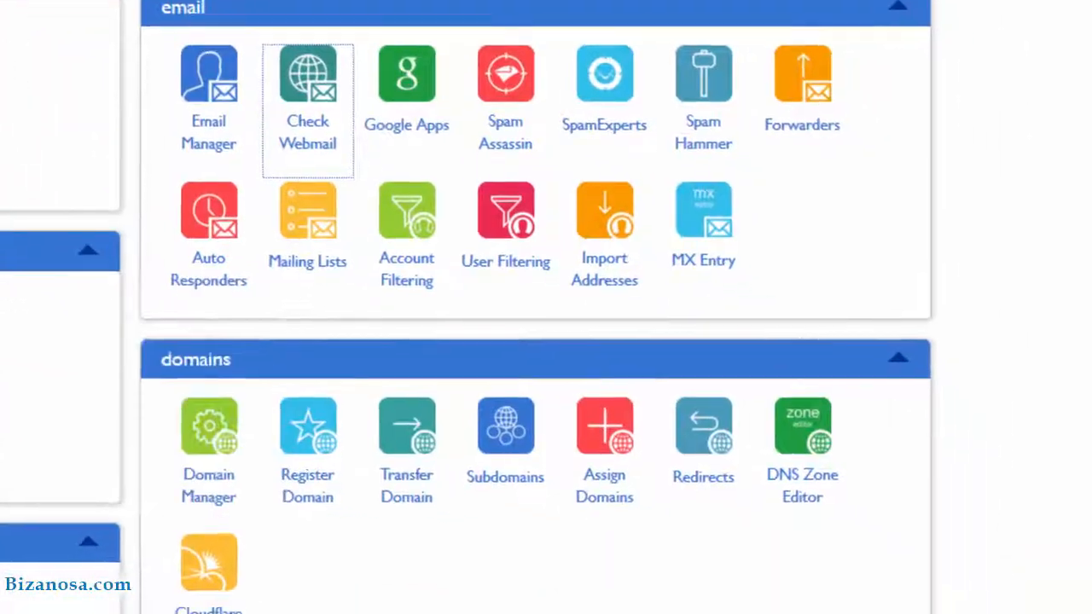
scroll(1090, 164, up, 2)
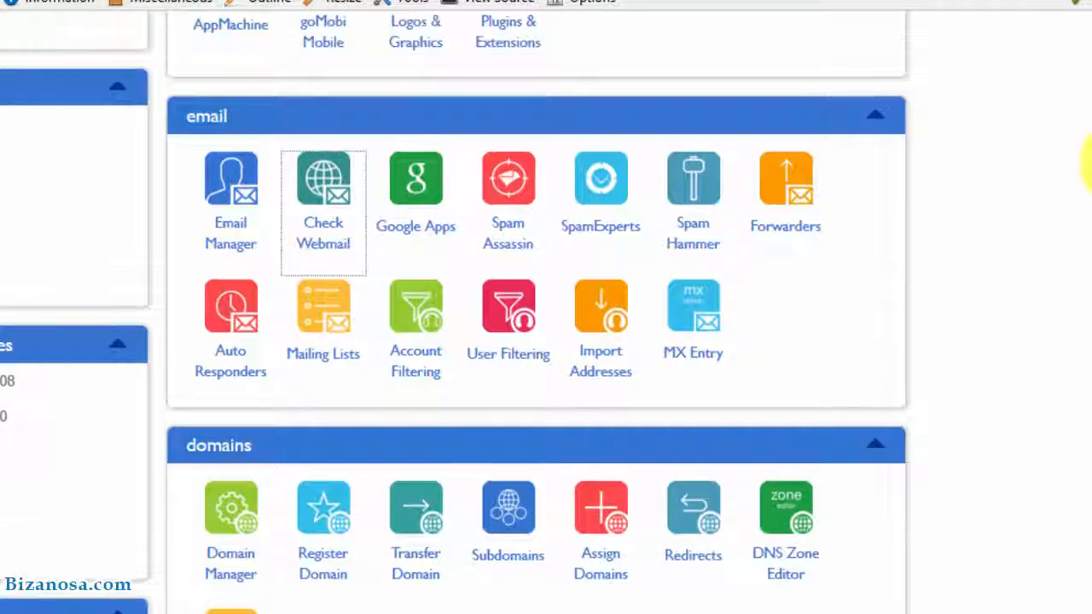
right_click(322, 236)
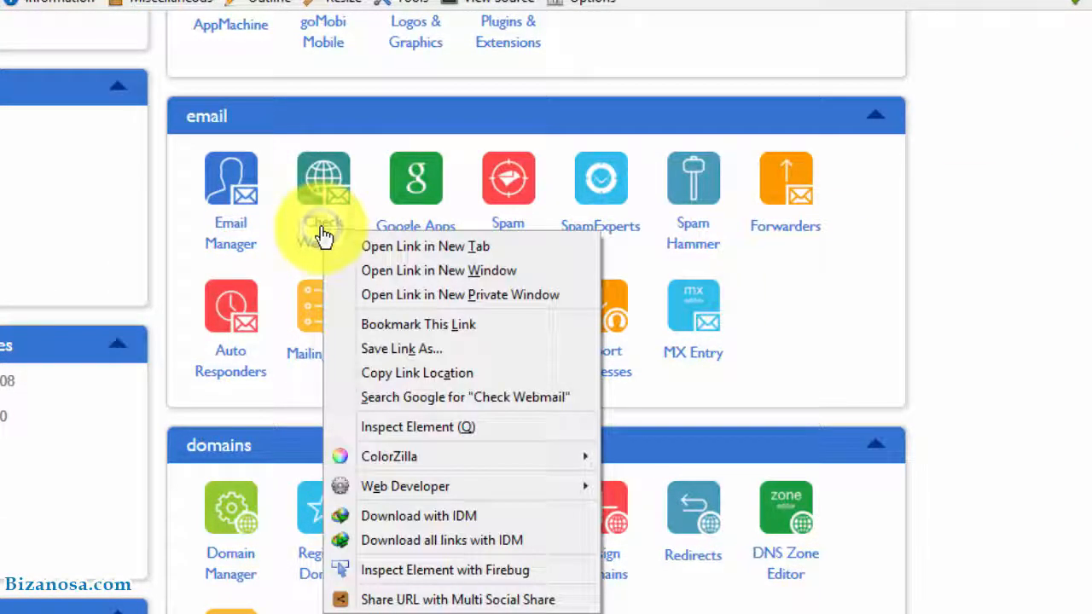
click(375, 247)
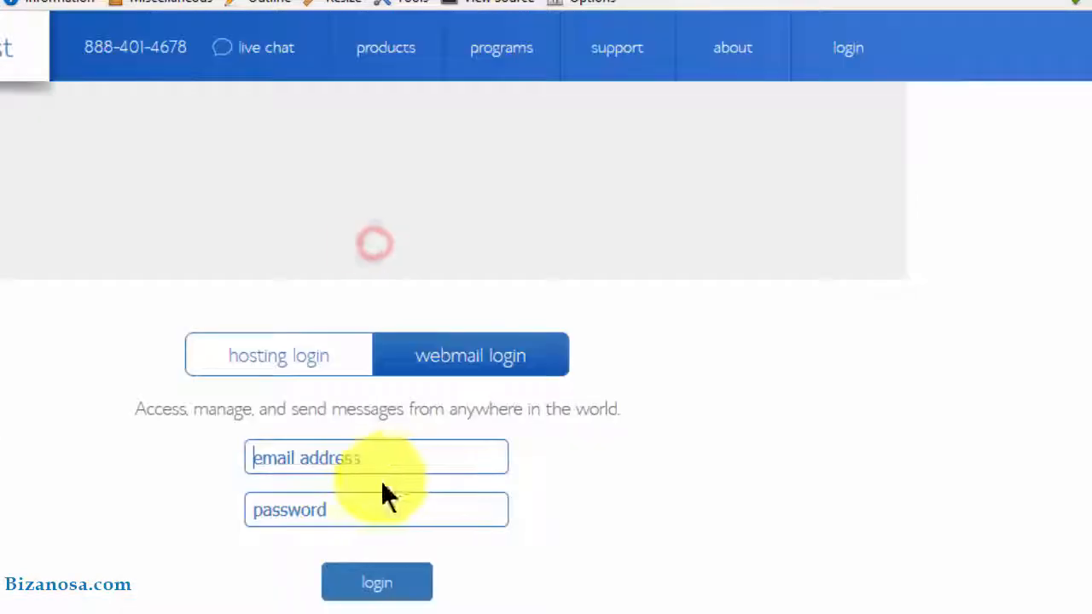
Try logging in with an address and password, then correct the address after the error
click(341, 458)
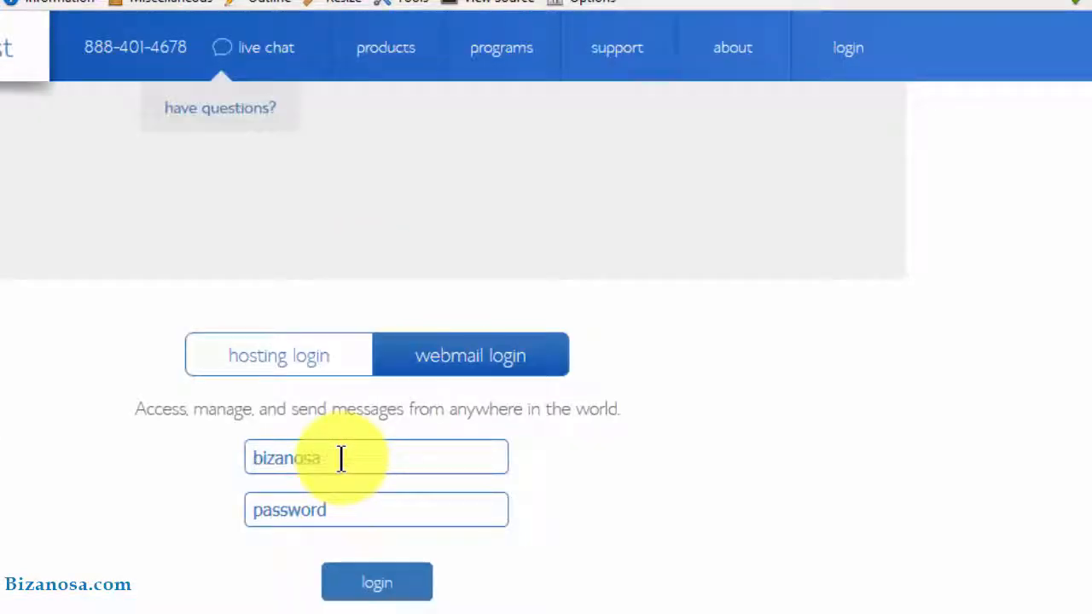
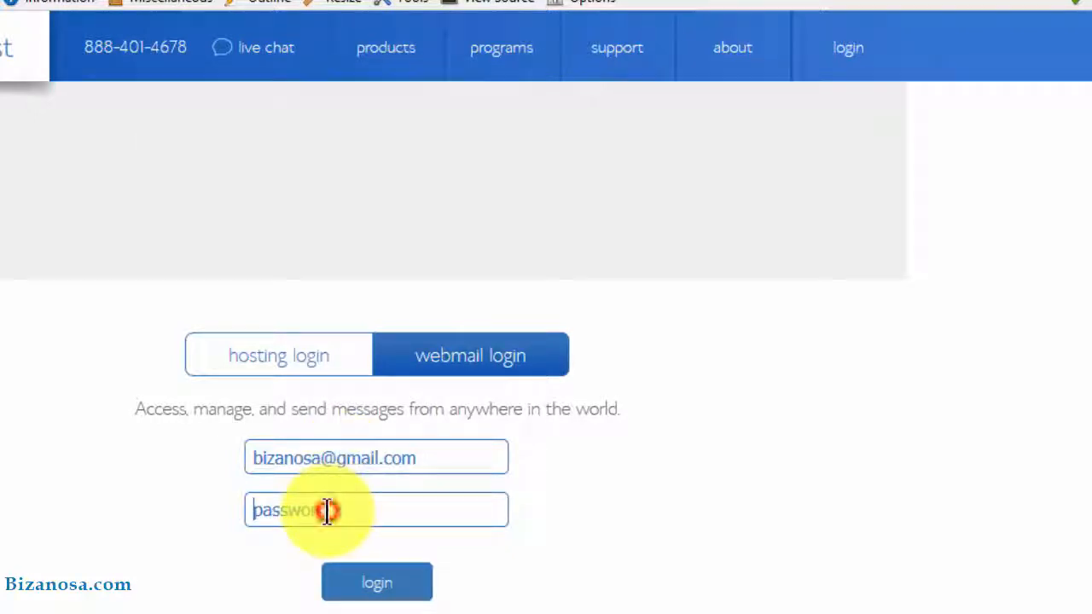
text(******)
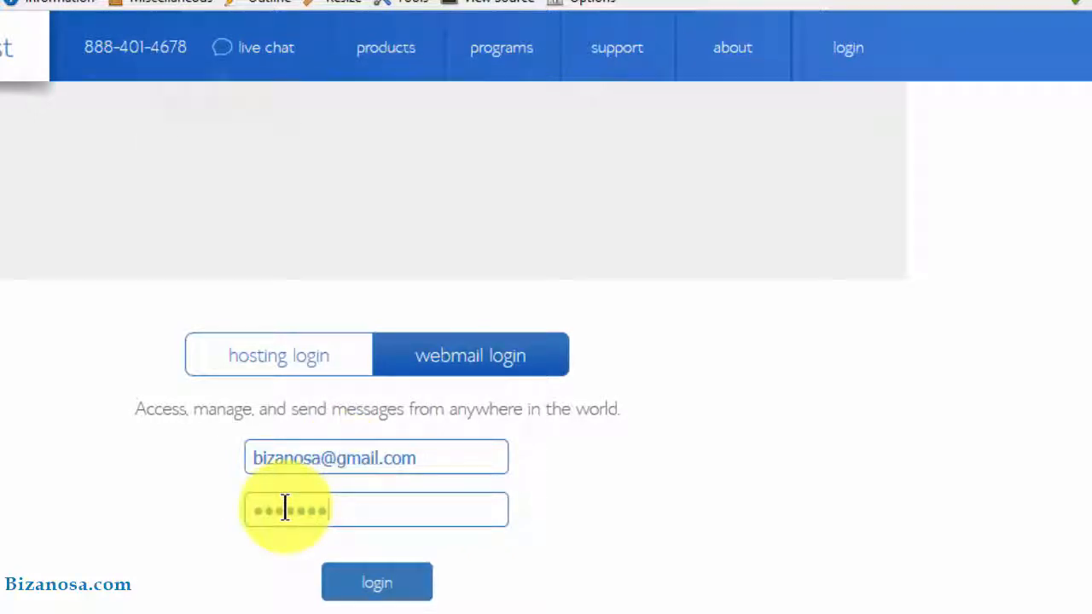
text(****)
click(377, 583)
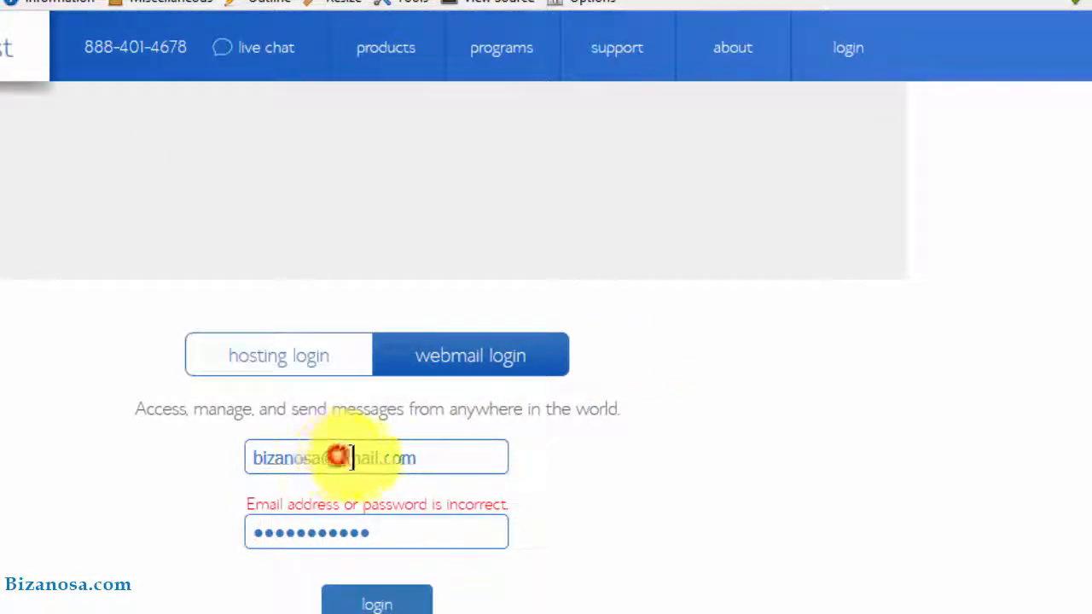
drag(338, 458, 379, 459)
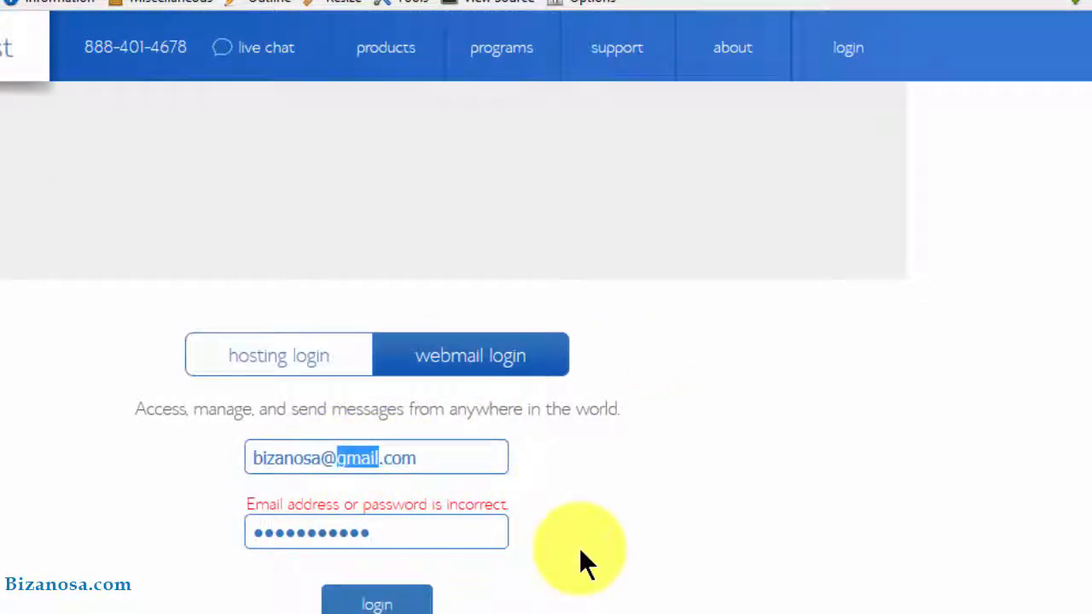
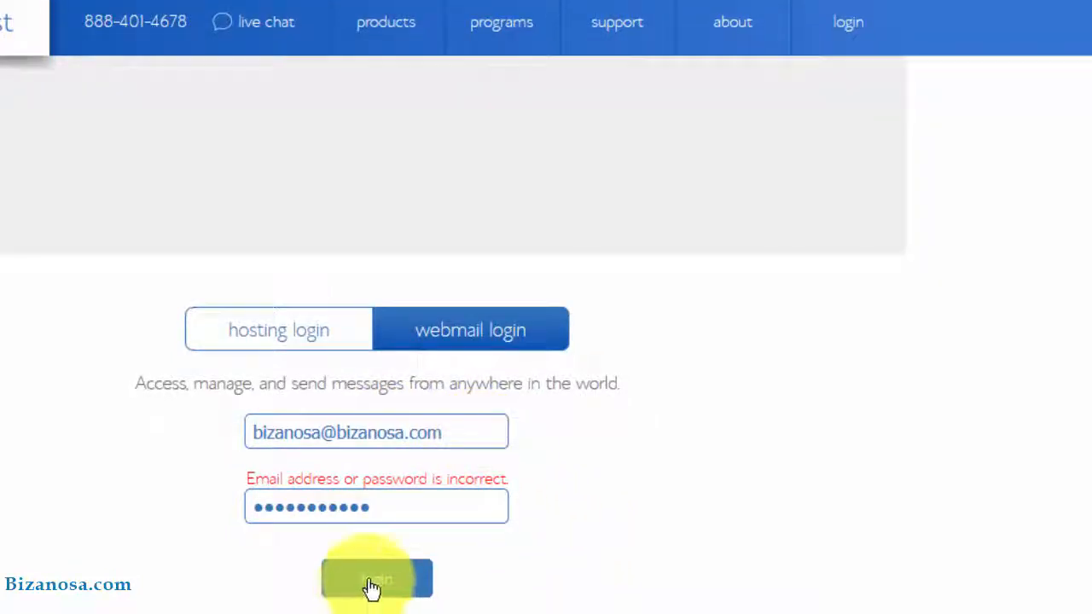
Log in with the corrected address, see the empty Roundcube Inbox, then return to cPanel
click(373, 598)
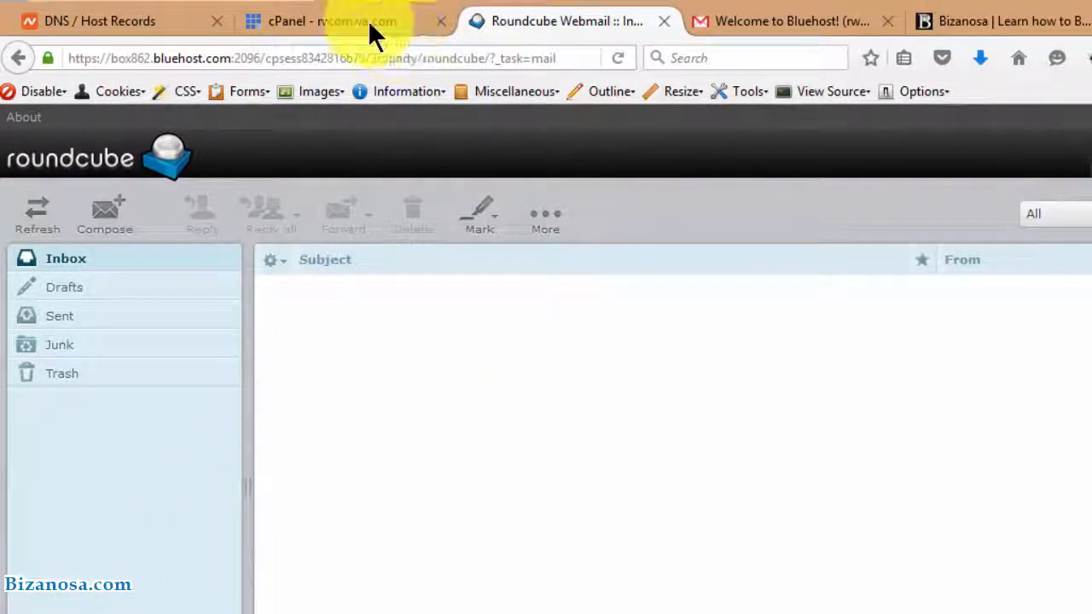
click(368, 20)
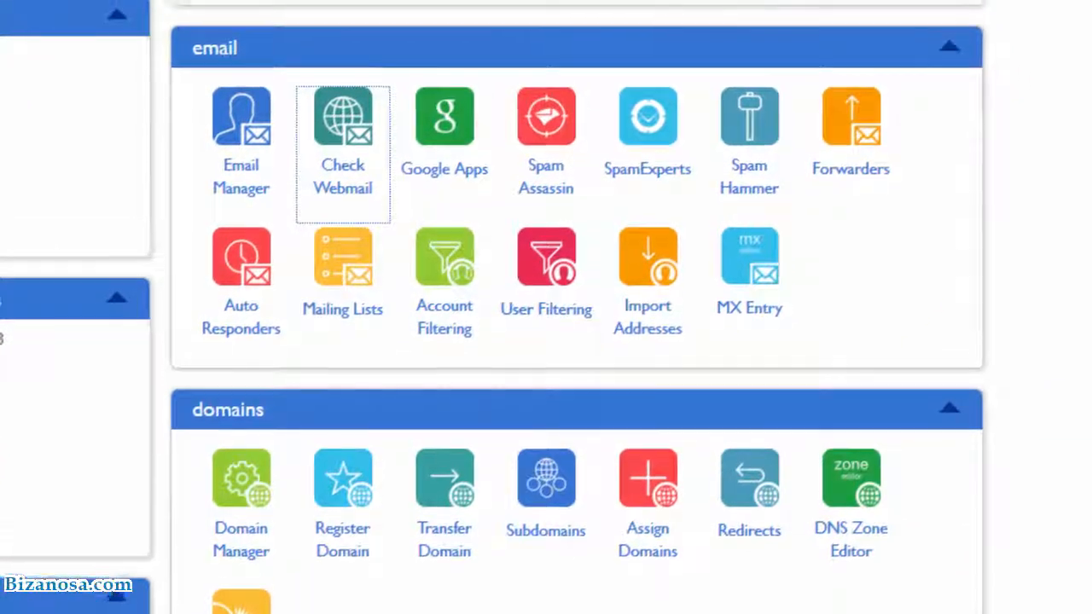
Scroll down to the Files section and launch File Manager on the home directory
scroll(944, 196, down, 4)
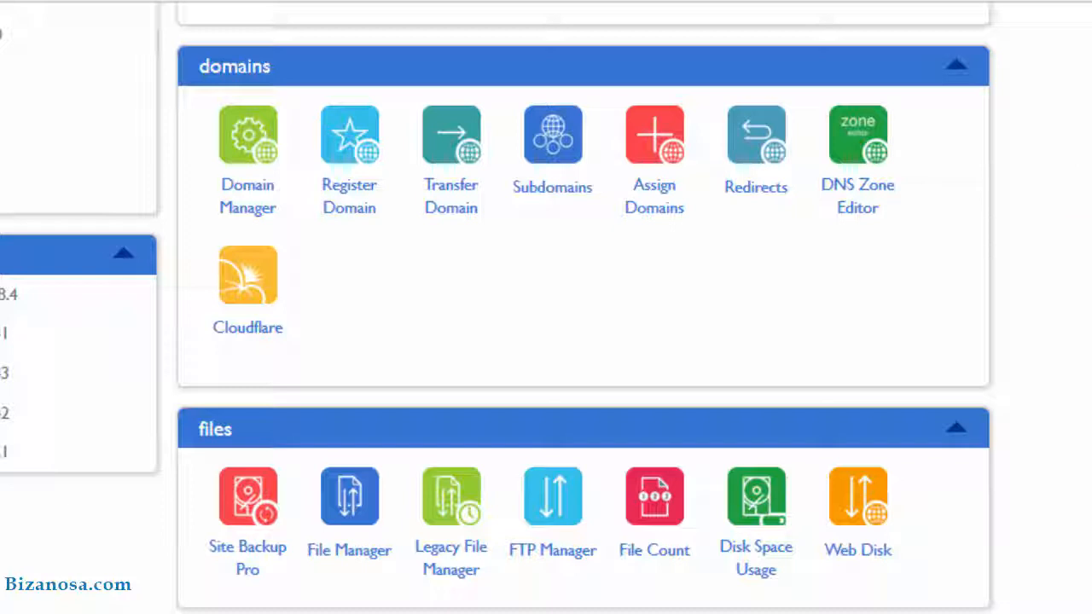
scroll(546, 307, down, 2)
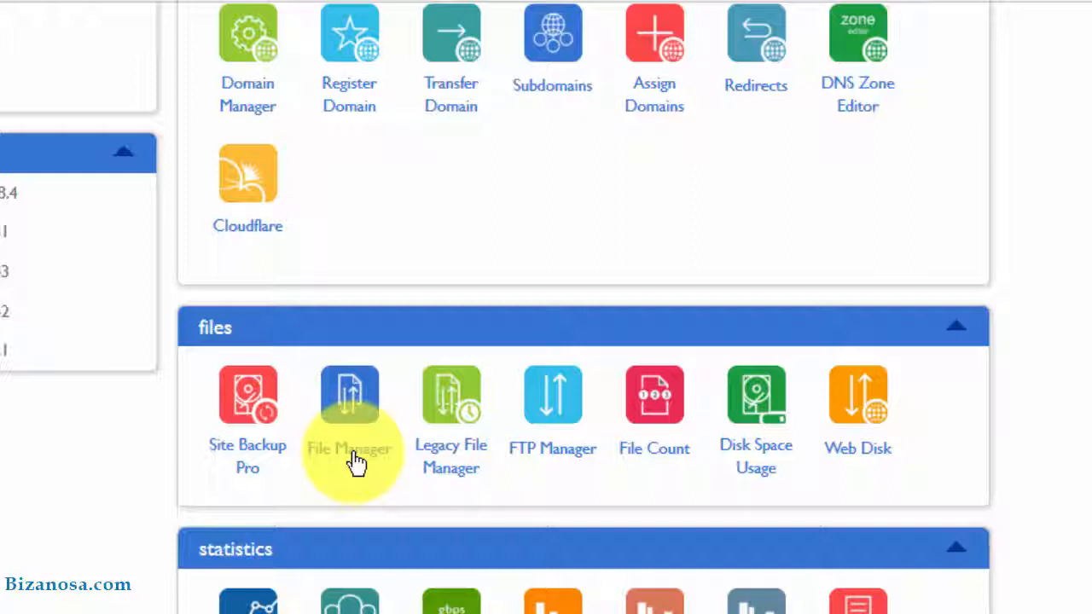
click(370, 437)
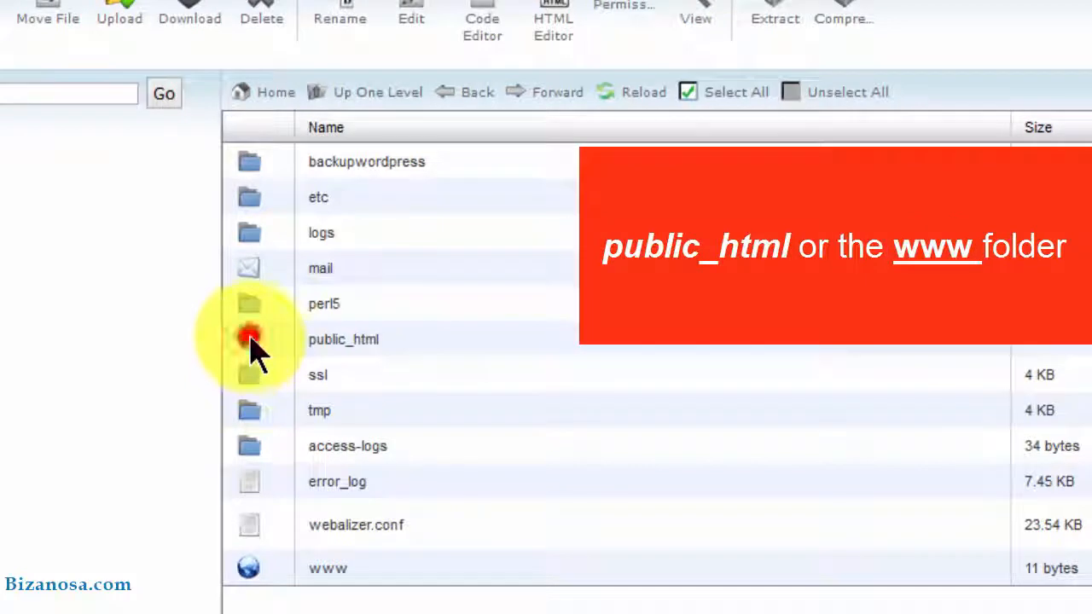
Open public_html, look over its addon-domain folders, and go into errandmarket
double_click(251, 338)
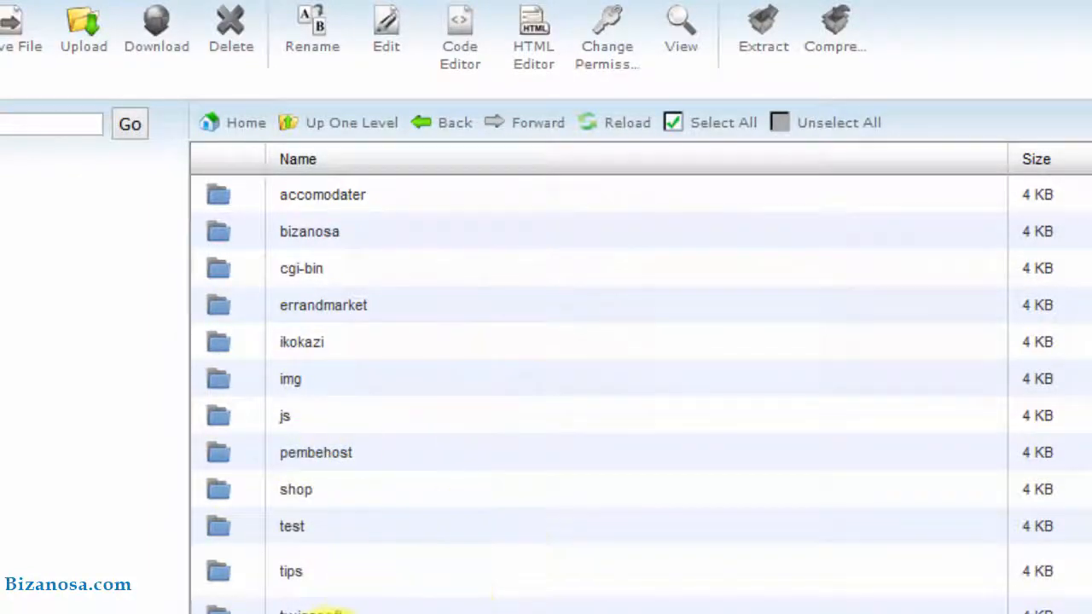
drag(500, 453, 501, 613)
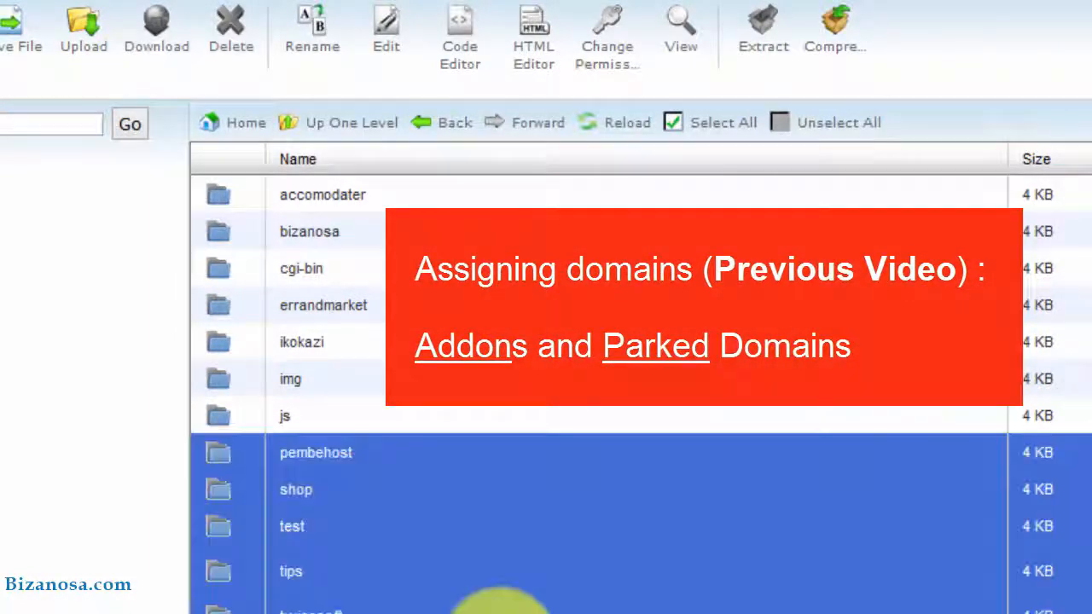
click(375, 525)
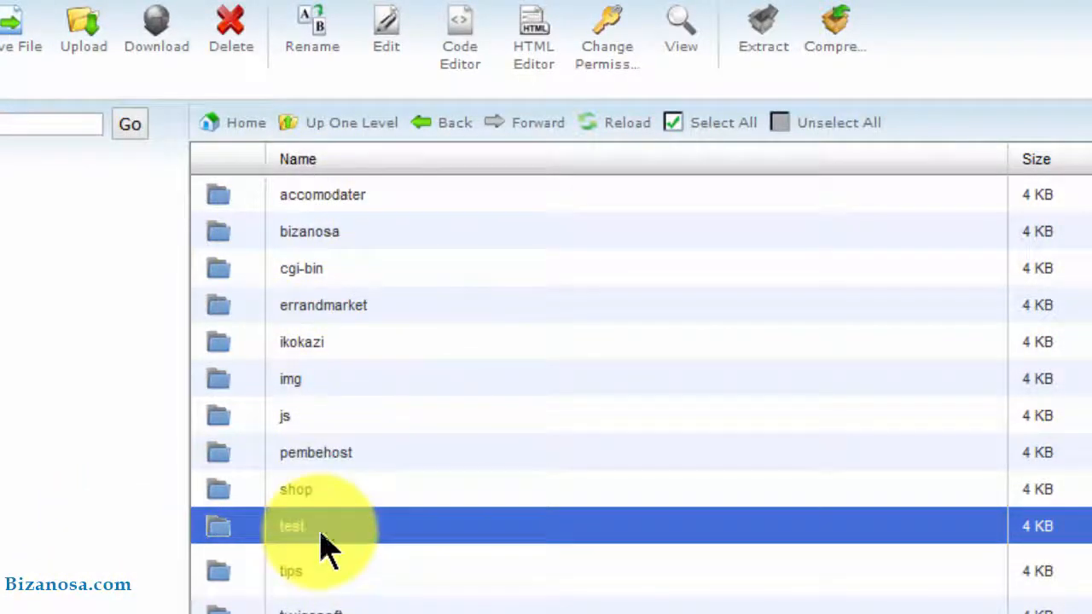
click(231, 308)
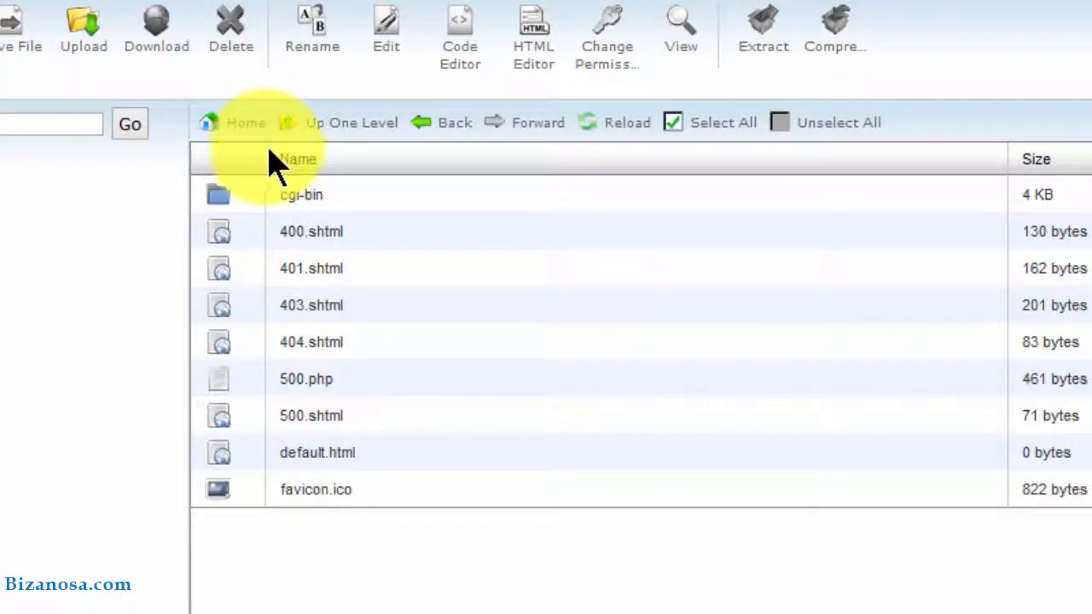
Go back to public_html, reopen errandmarket, and start an upload into it
click(437, 128)
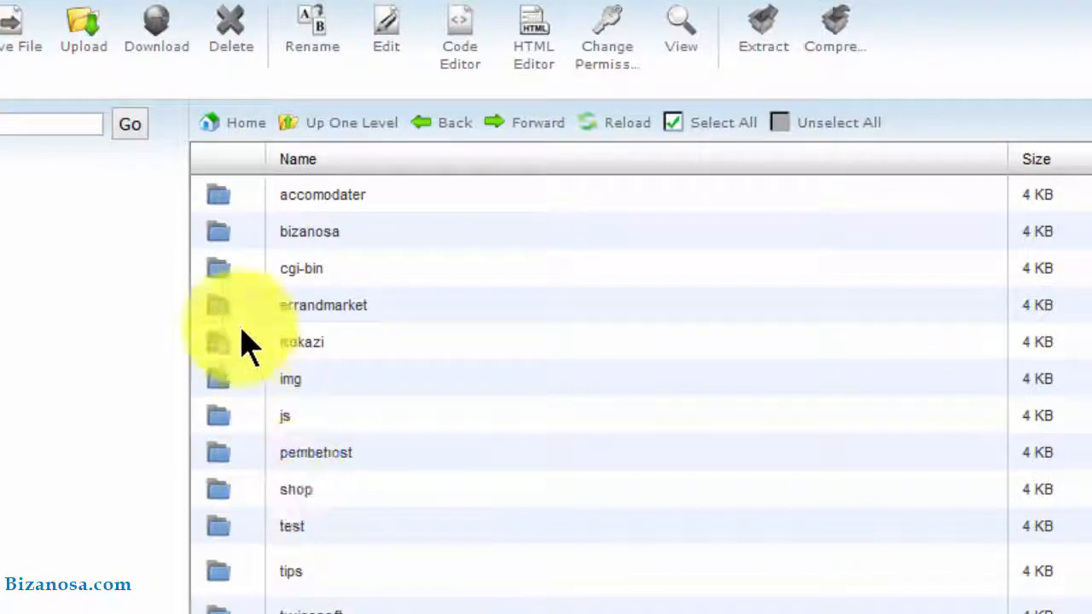
double_click(218, 308)
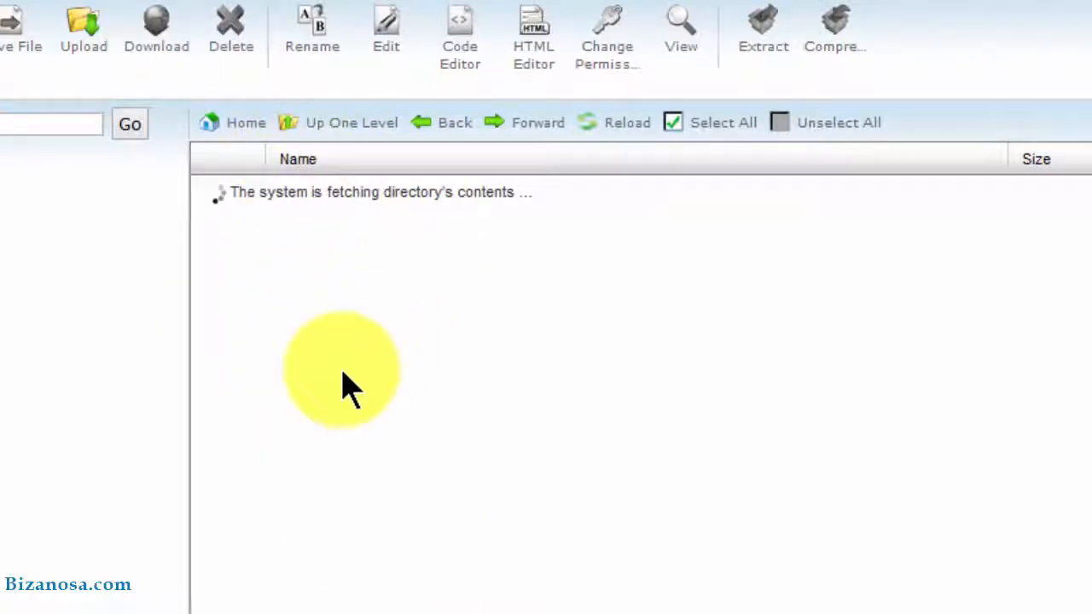
click(86, 53)
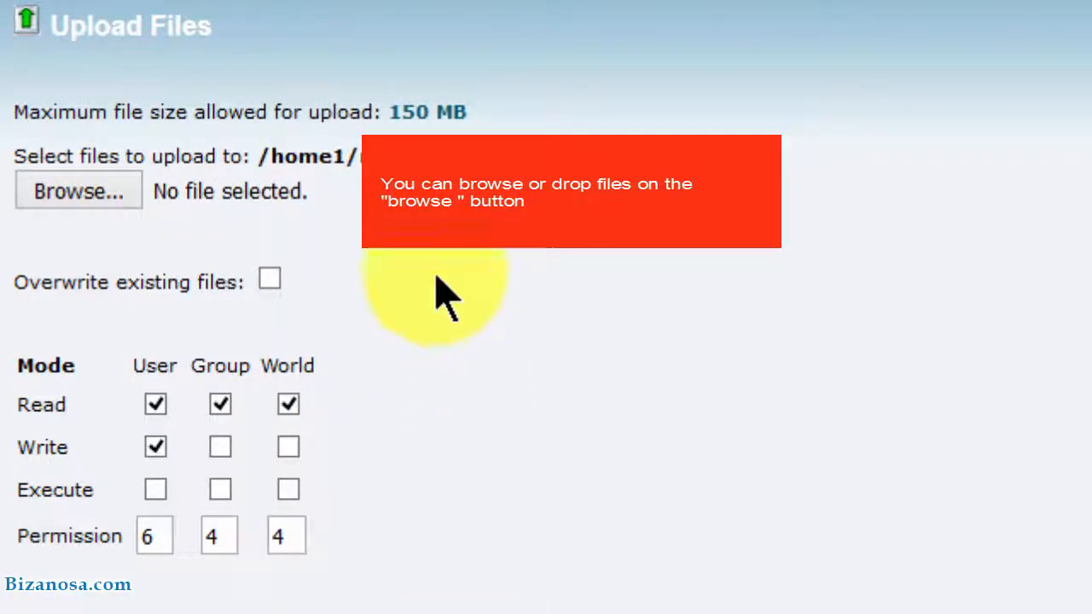
Highlight the 150 MB maximum upload size on the Upload Files page
drag(388, 109, 474, 115)
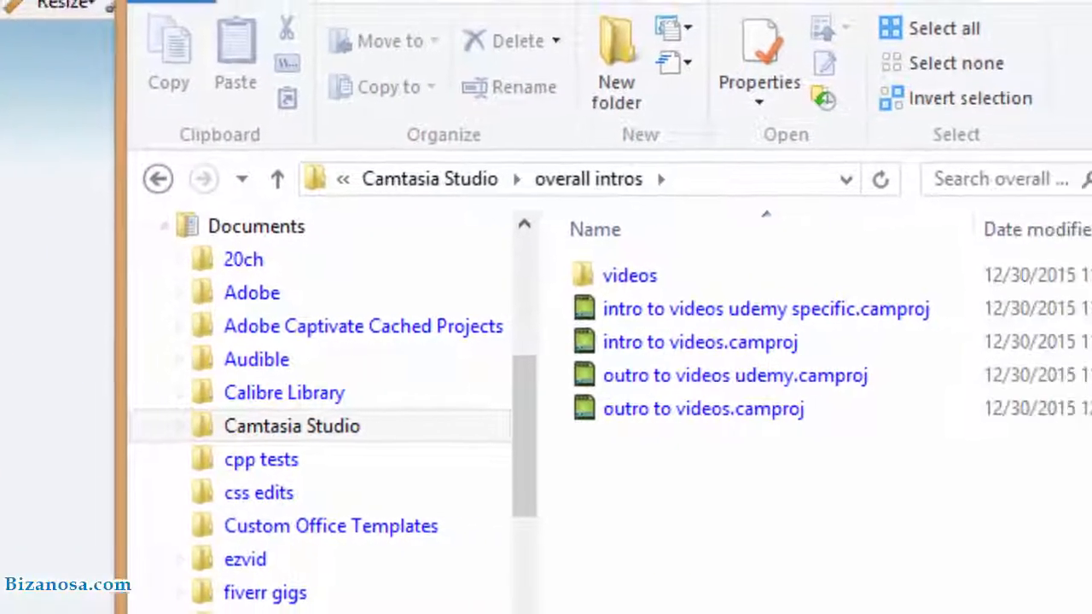
Open the local videos folder and drag the intro and outro MP4 clips onto the upload form
double_click(587, 276)
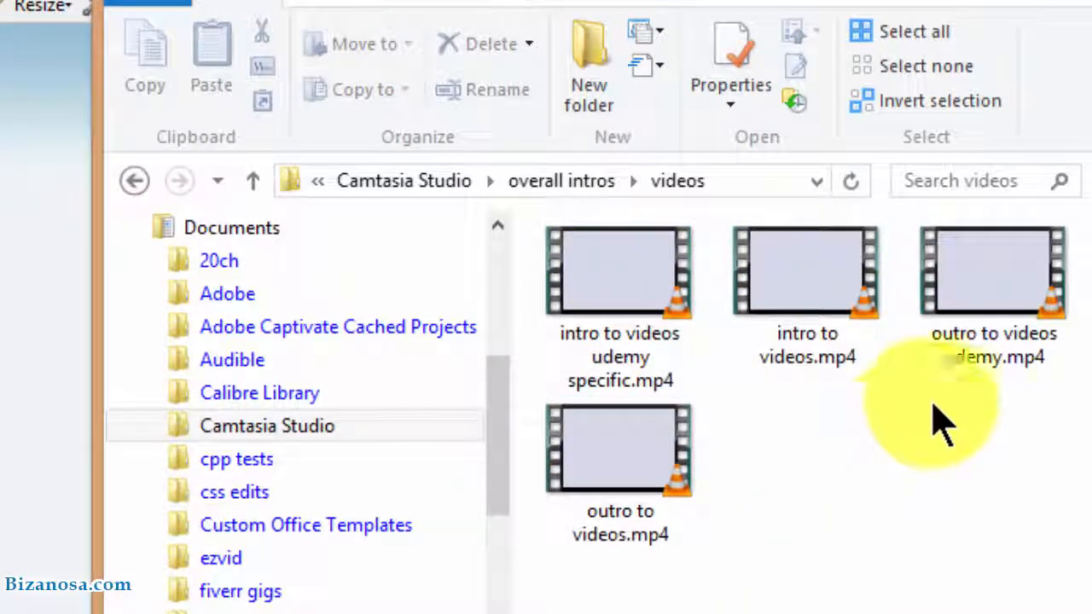
drag(932, 317, 94, 207)
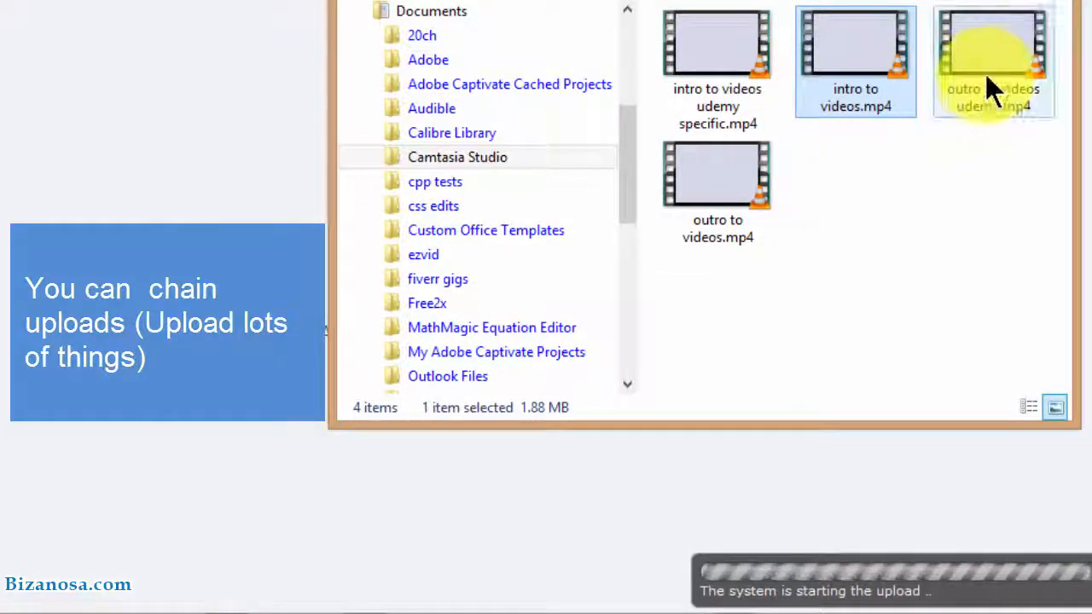
ctrl+click(705, 221)
drag(804, 192, 35, 18)
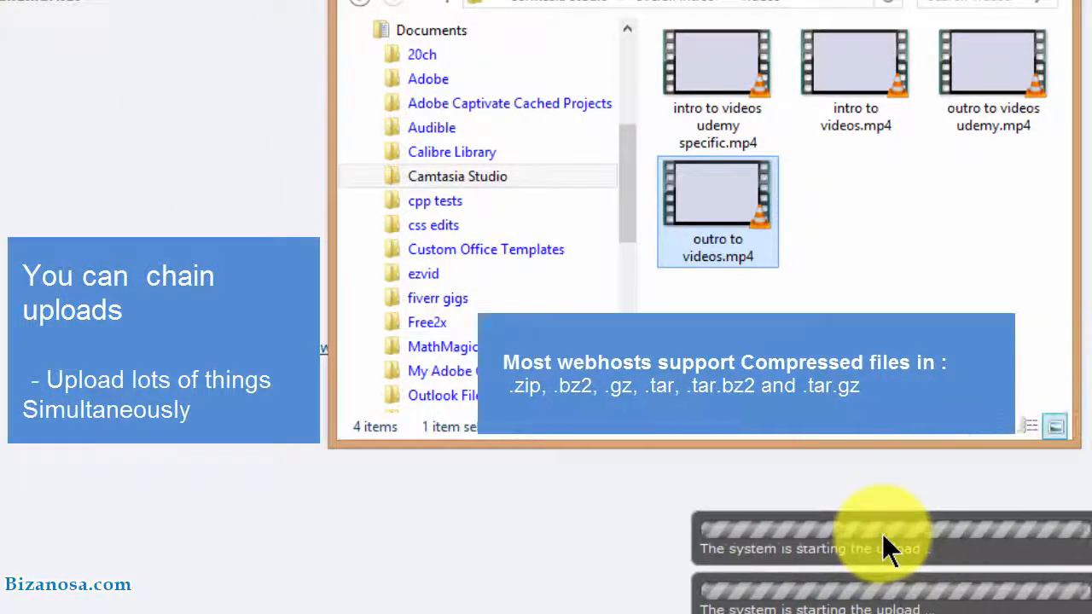
click(947, 237)
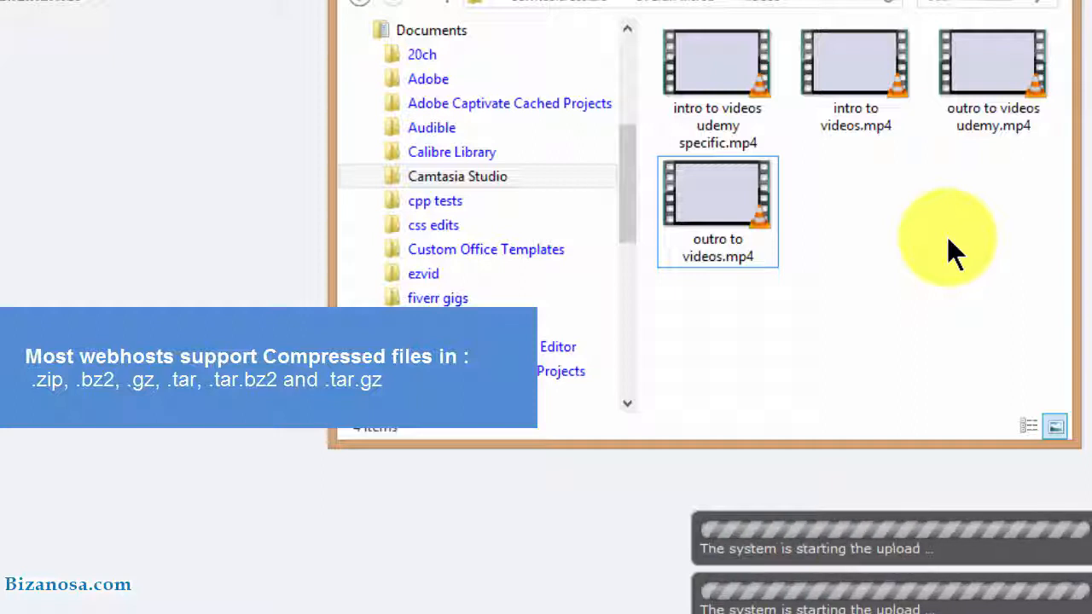
Zip all four intro and outro MP4s into videos.zip with WinRAR and drop it onto the upload page
click(709, 64)
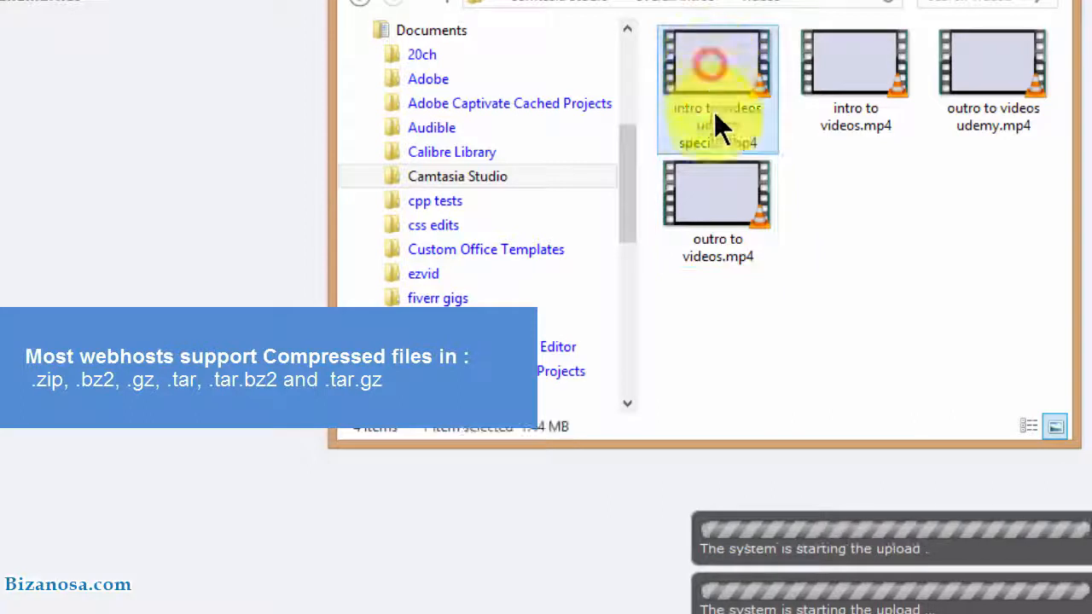
ctrl+click(721, 195)
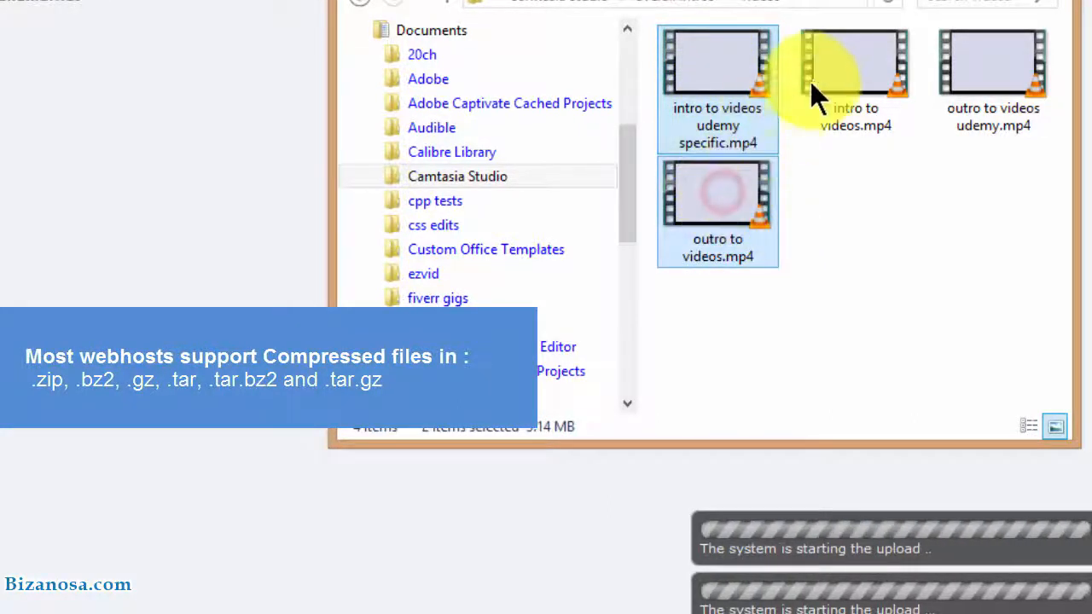
ctrl+click(854, 77)
ctrl+click(952, 80)
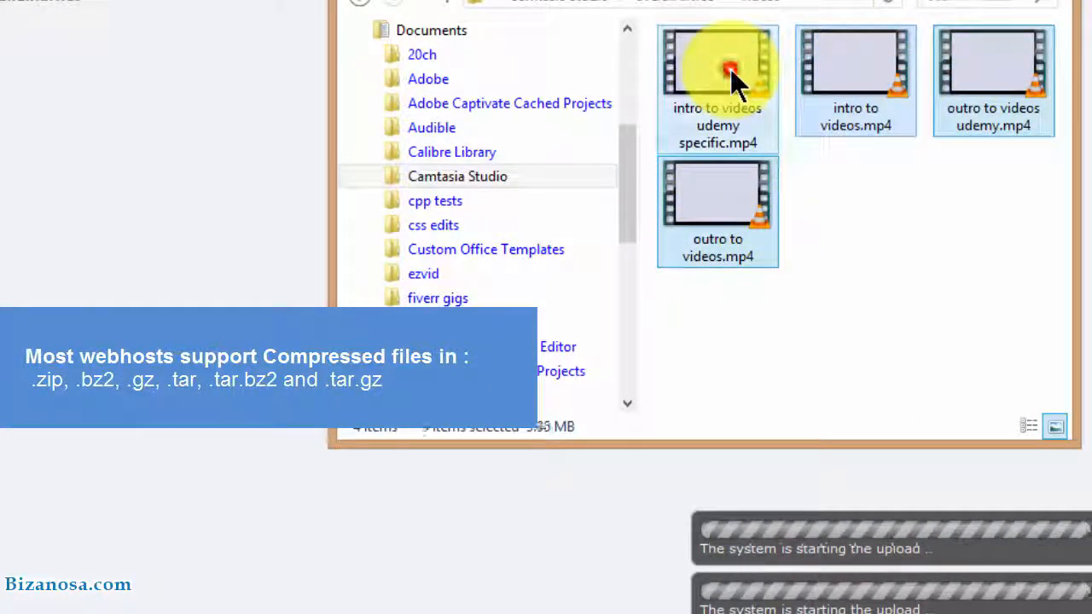
right_click(723, 208)
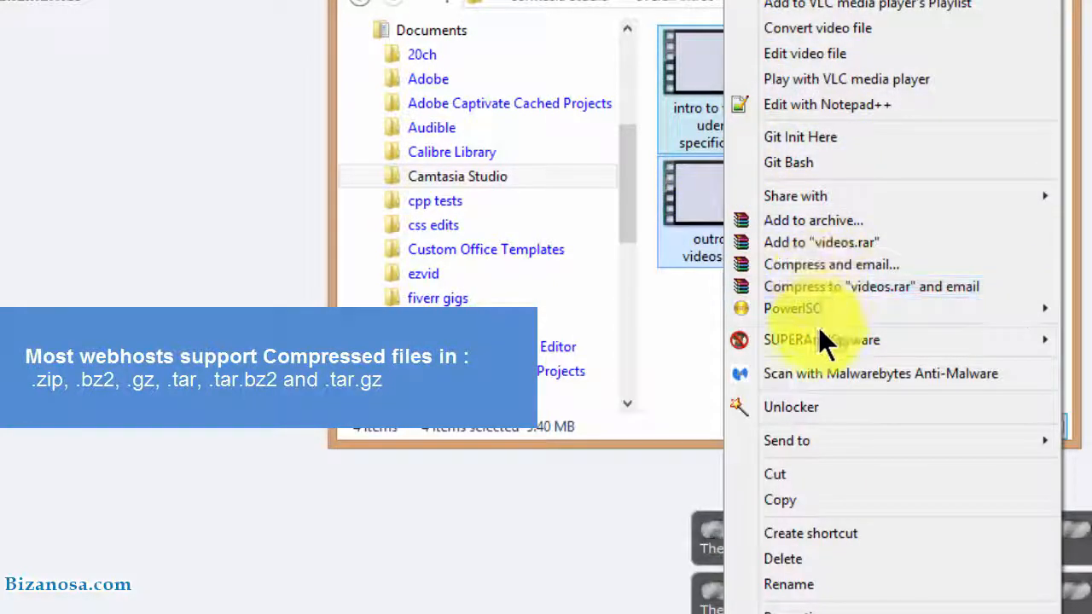
click(801, 220)
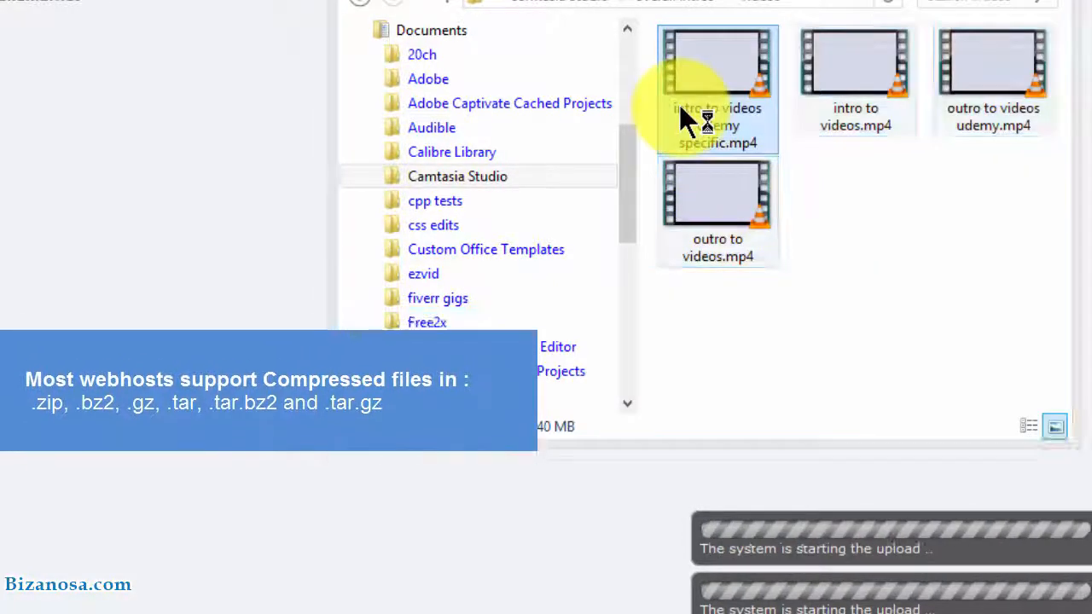
click(160, 214)
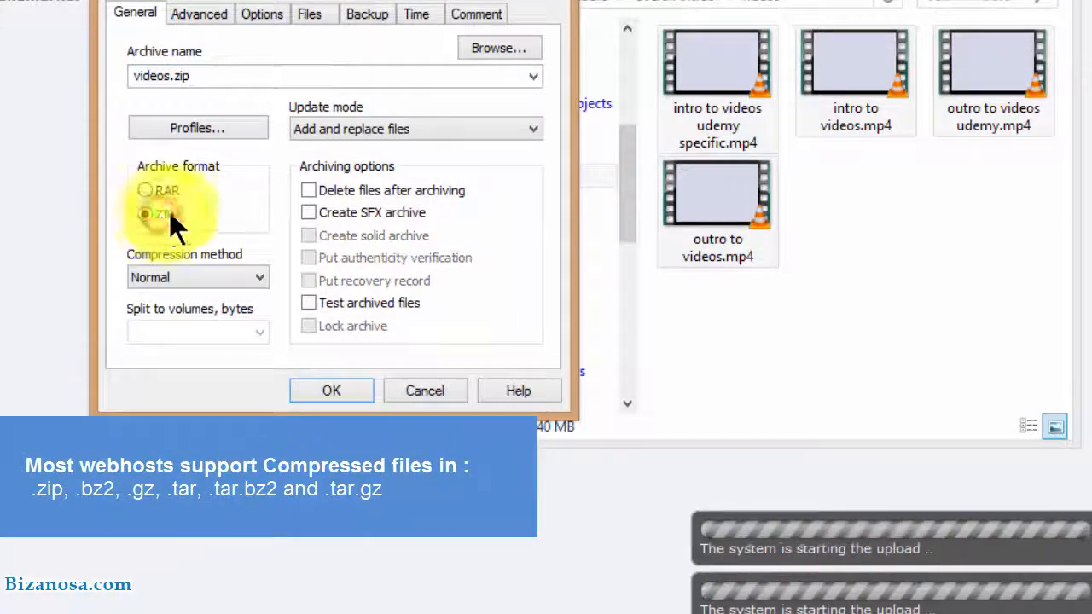
click(325, 388)
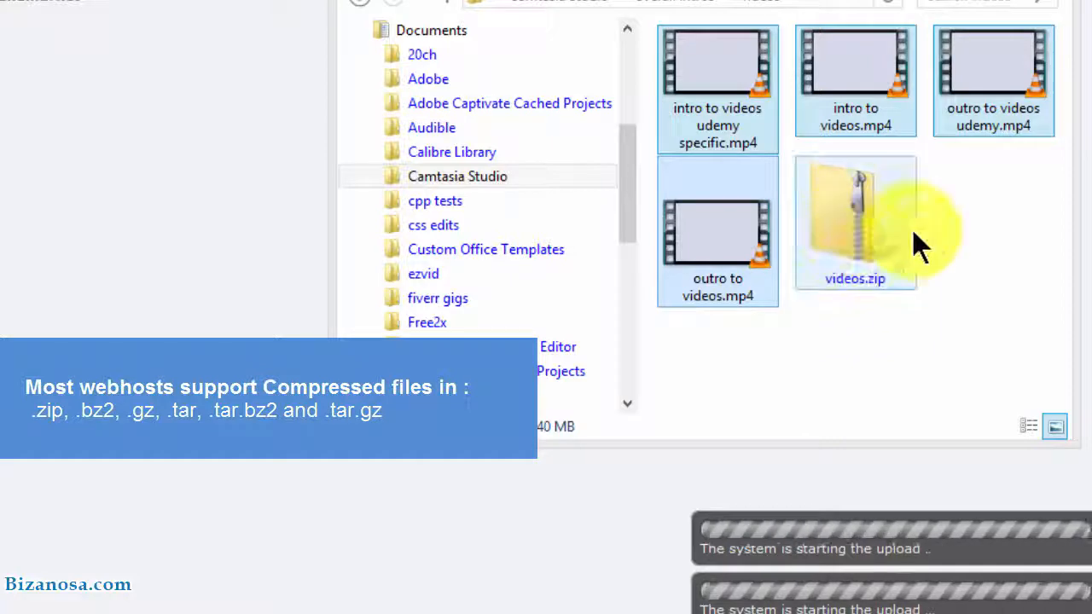
drag(861, 217, 47, 24)
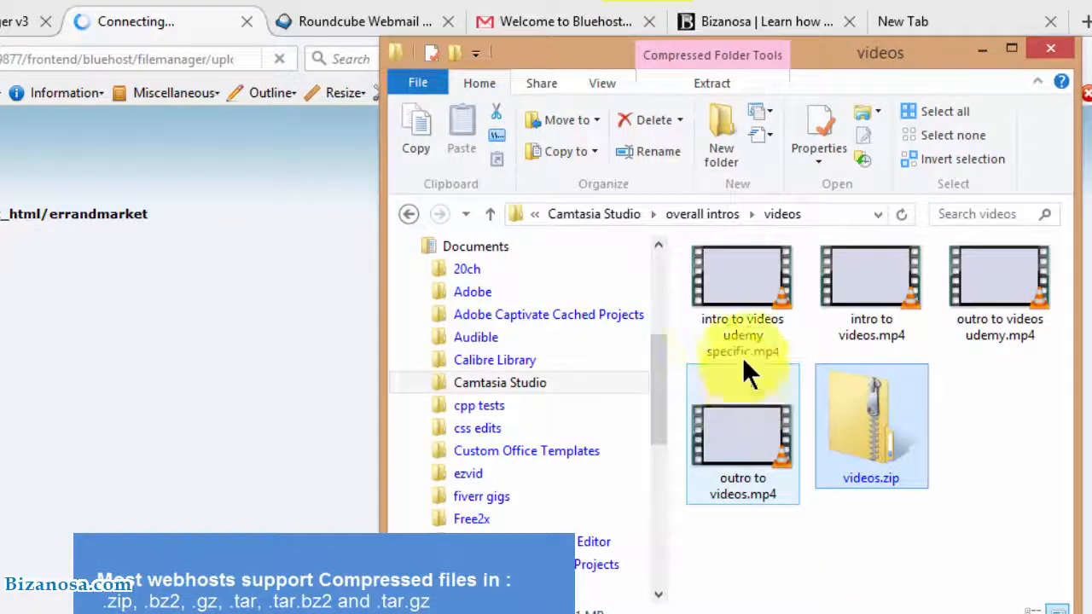
Close the Bluehost welcome email, Bizanosa and Roundcube Webmail tabs in Firefox
click(648, 22)
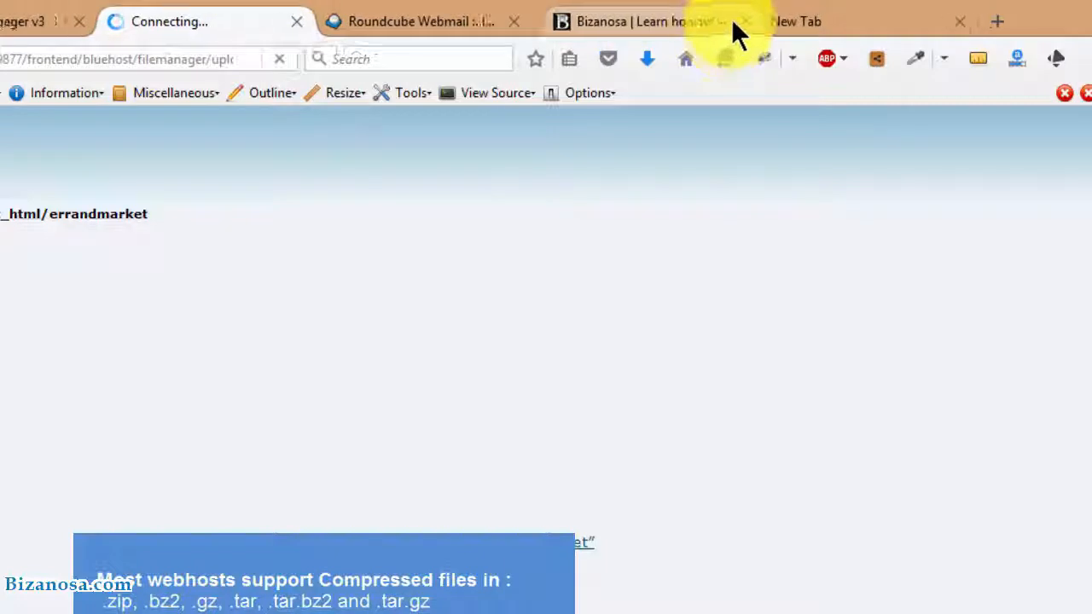
click(727, 19)
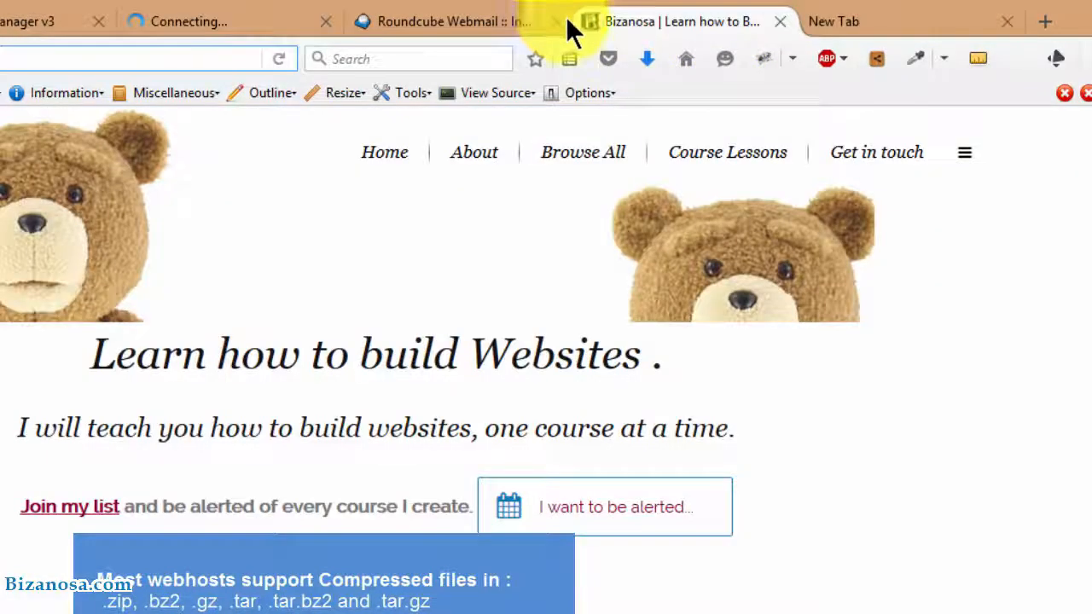
click(787, 19)
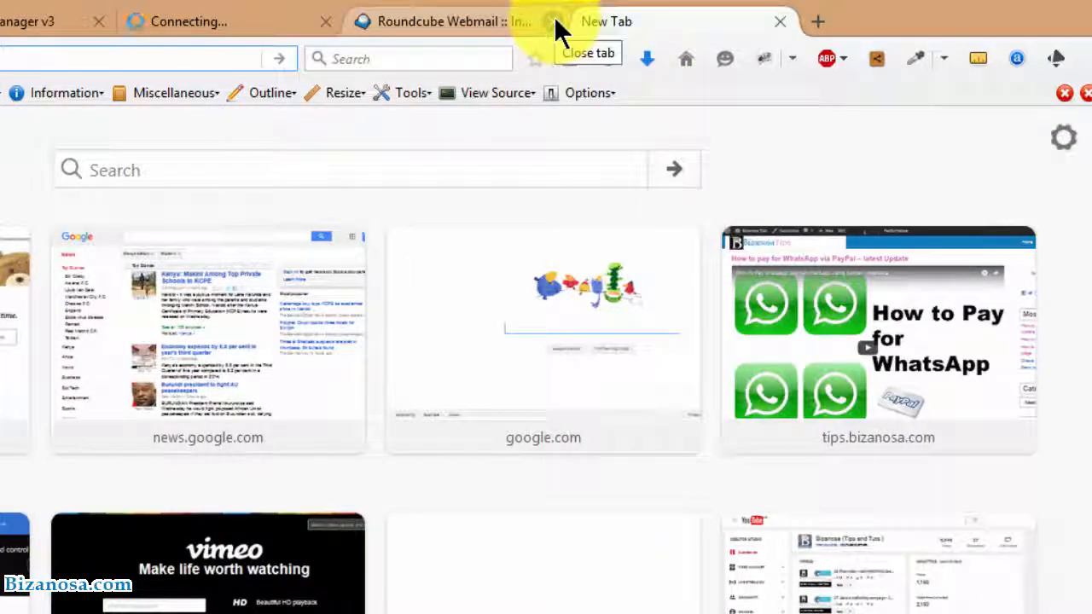
click(555, 21)
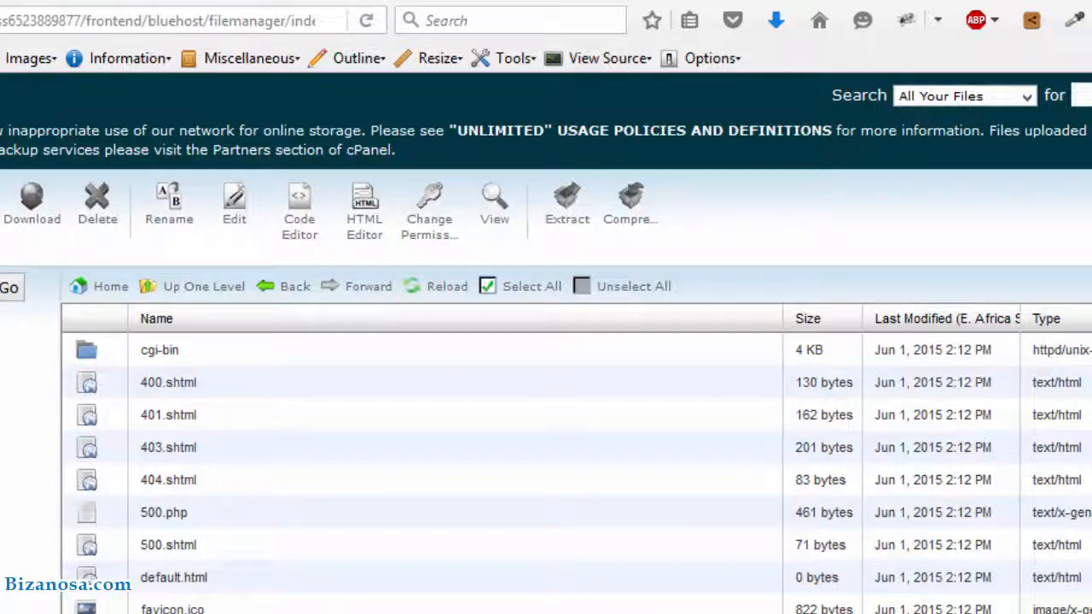
Reload the errandmarket listing, select the 4.71 MB videos.zip and open its Extract dialog
click(445, 294)
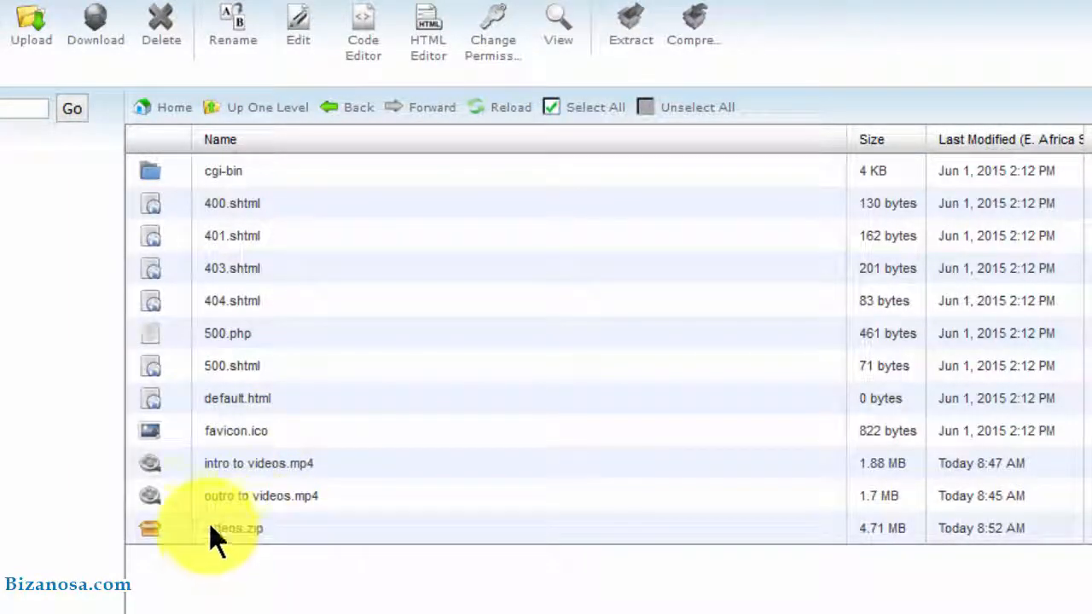
click(154, 530)
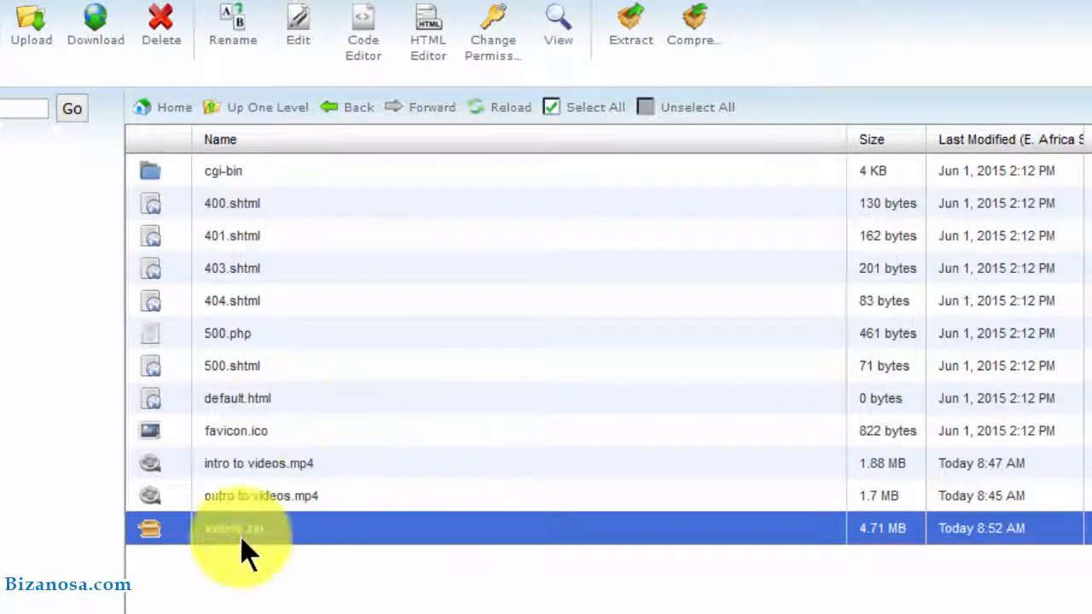
click(635, 44)
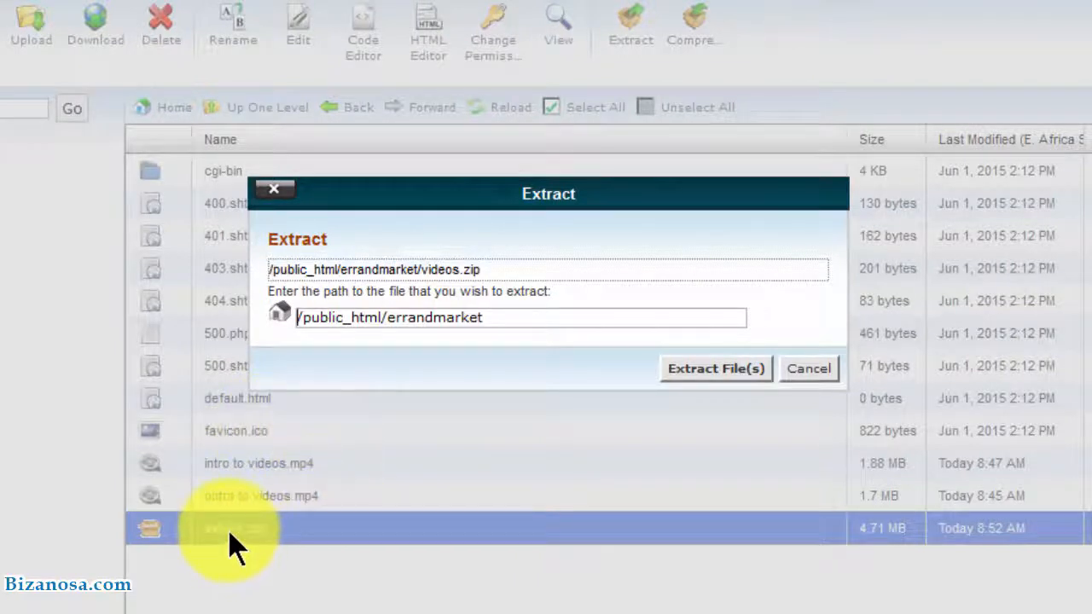
Extract videos.zip into /public_html/errandmarket, dismiss the results and reload the listing
click(715, 369)
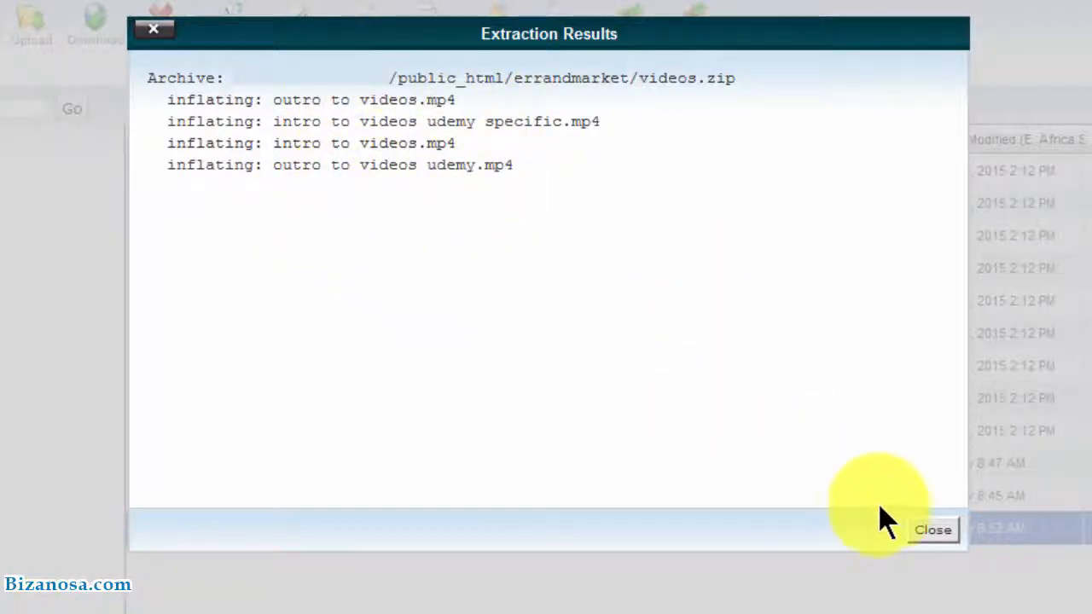
click(932, 529)
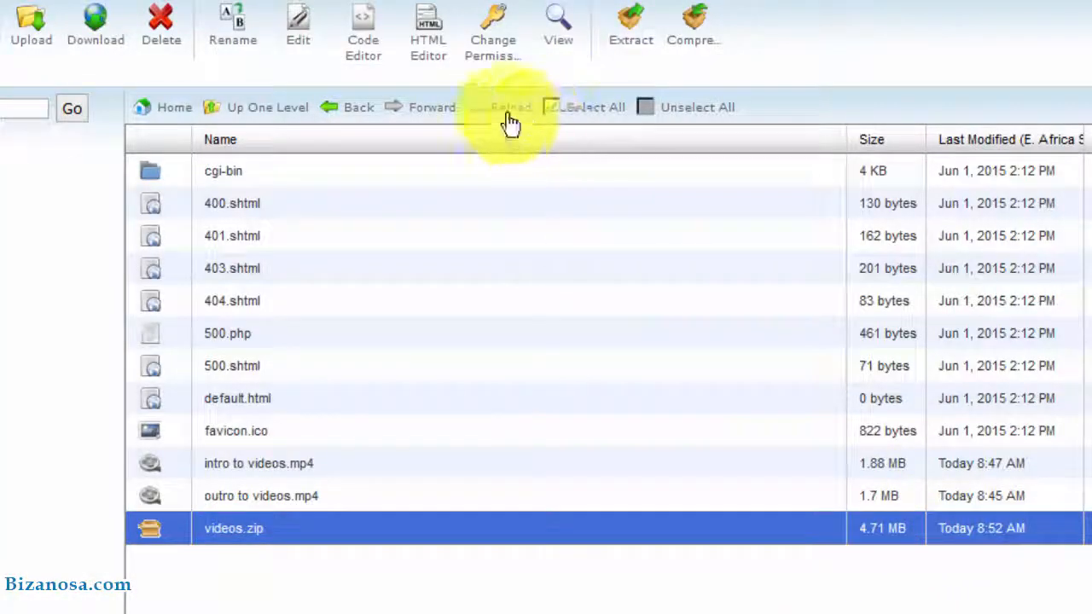
click(505, 115)
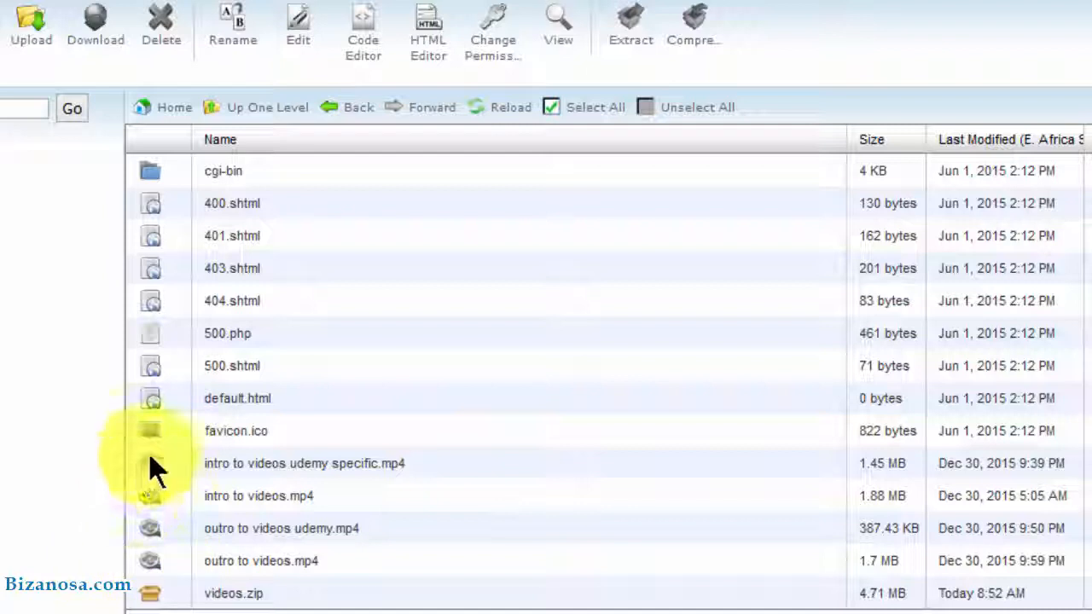
View intro to videos.mp4 and switch to the new tab showing its raw MPEG-4 data
click(215, 499)
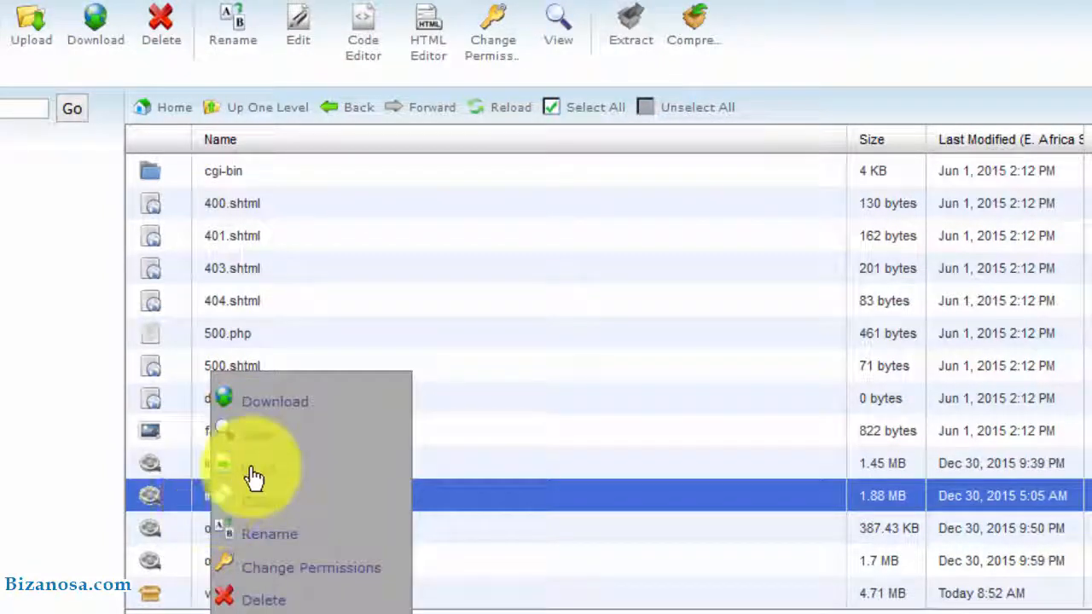
click(244, 425)
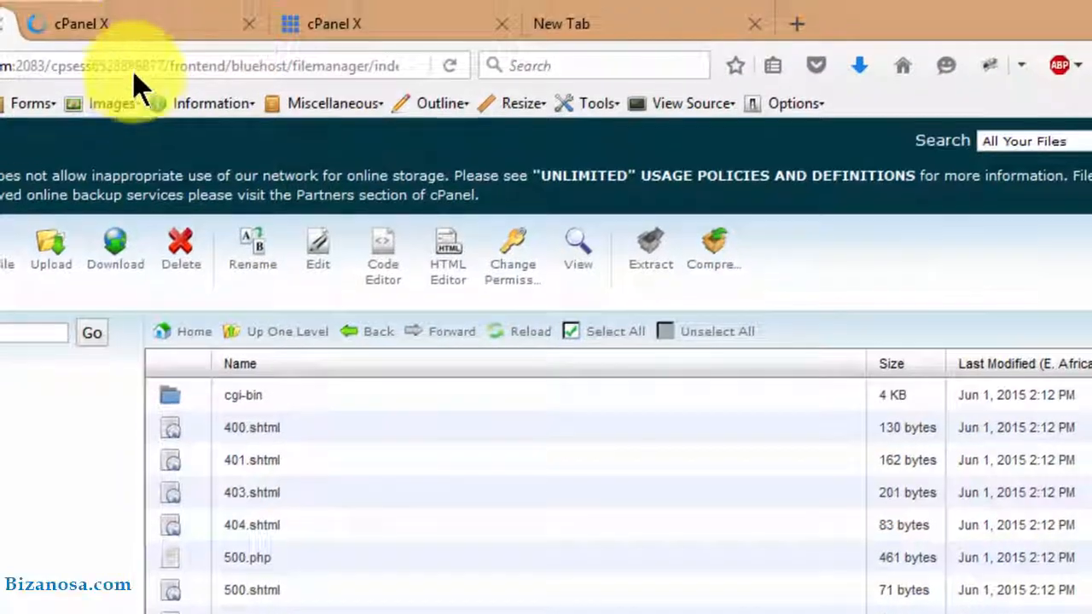
click(121, 29)
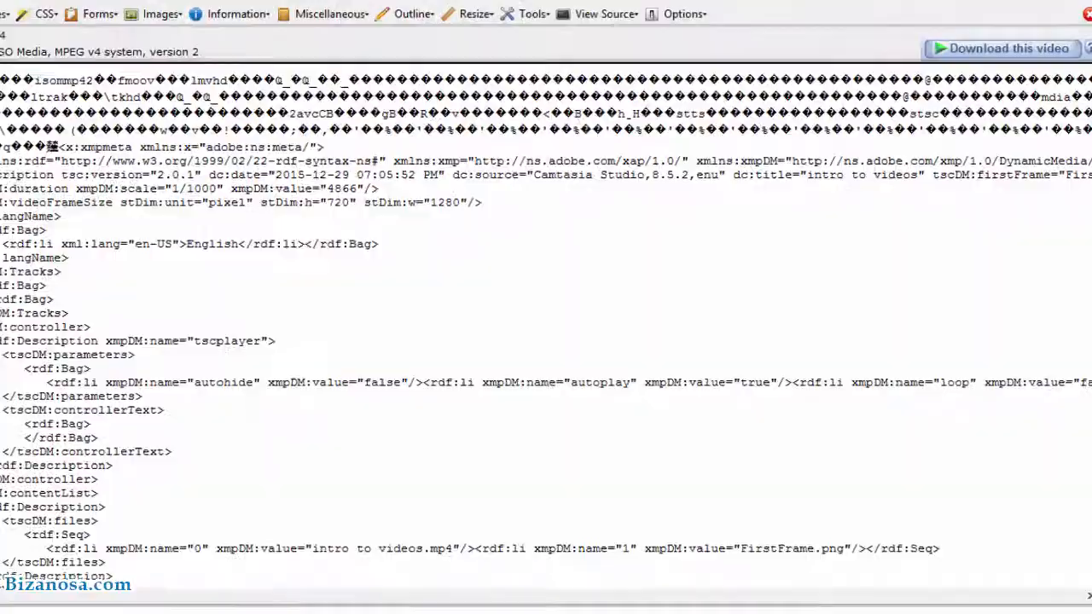
Switch back to the cPanel File Manager tab listing errandmarket
click(124, 25)
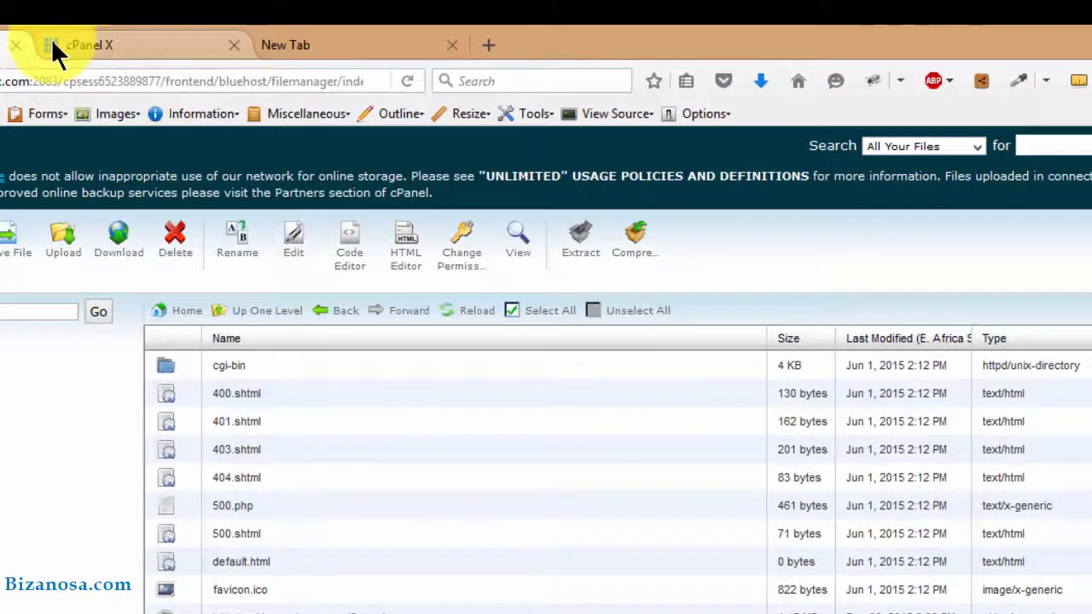
scroll(244, 589, down, 1)
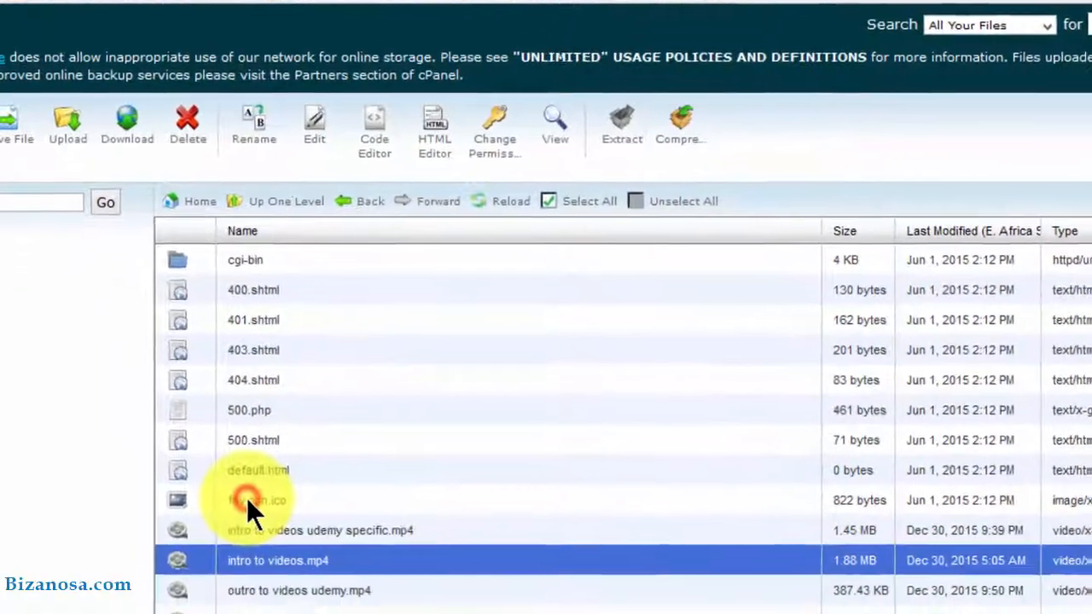
Select the four MP4s and videos.zip, delete them and confirm with Delete File(s)
click(241, 577)
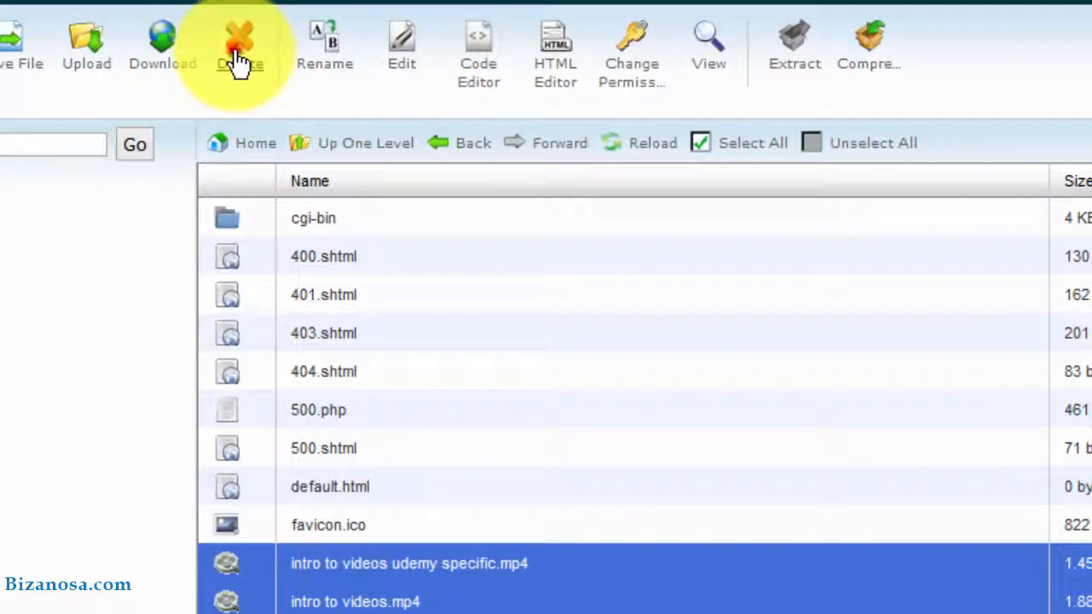
click(225, 47)
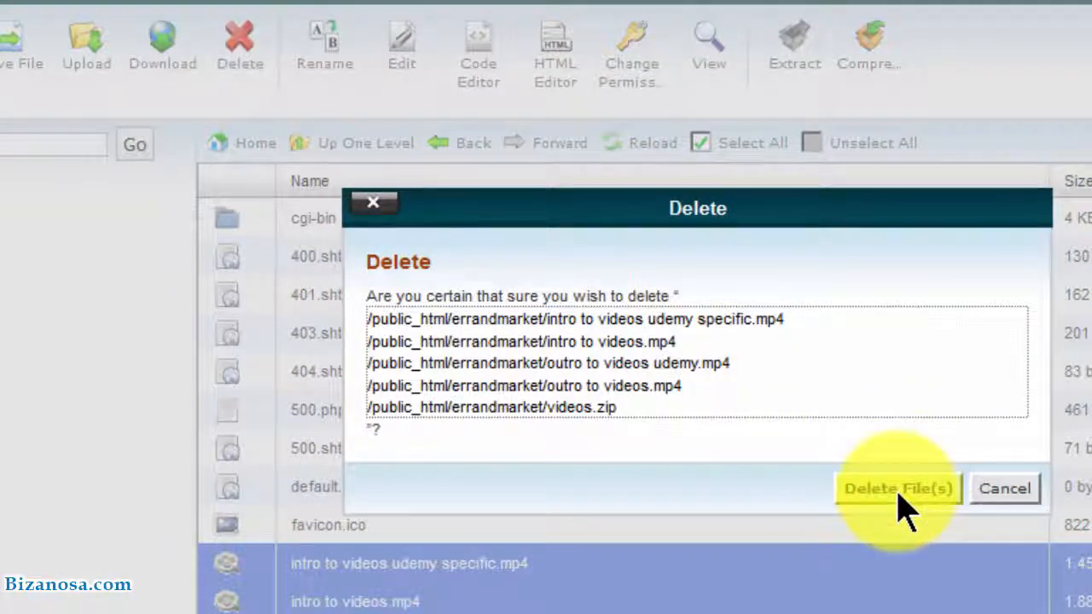
click(904, 489)
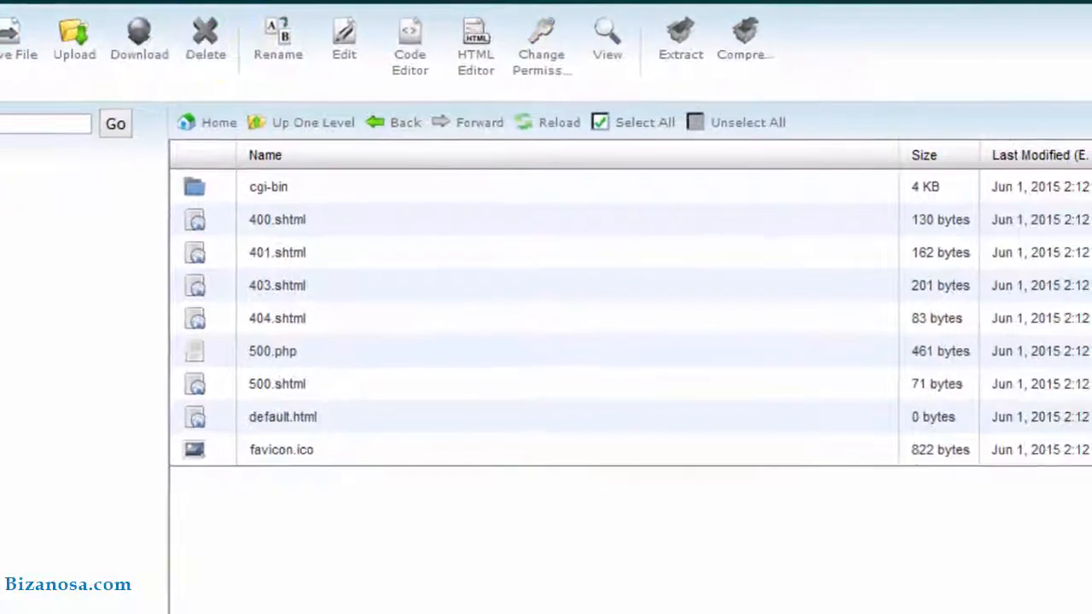